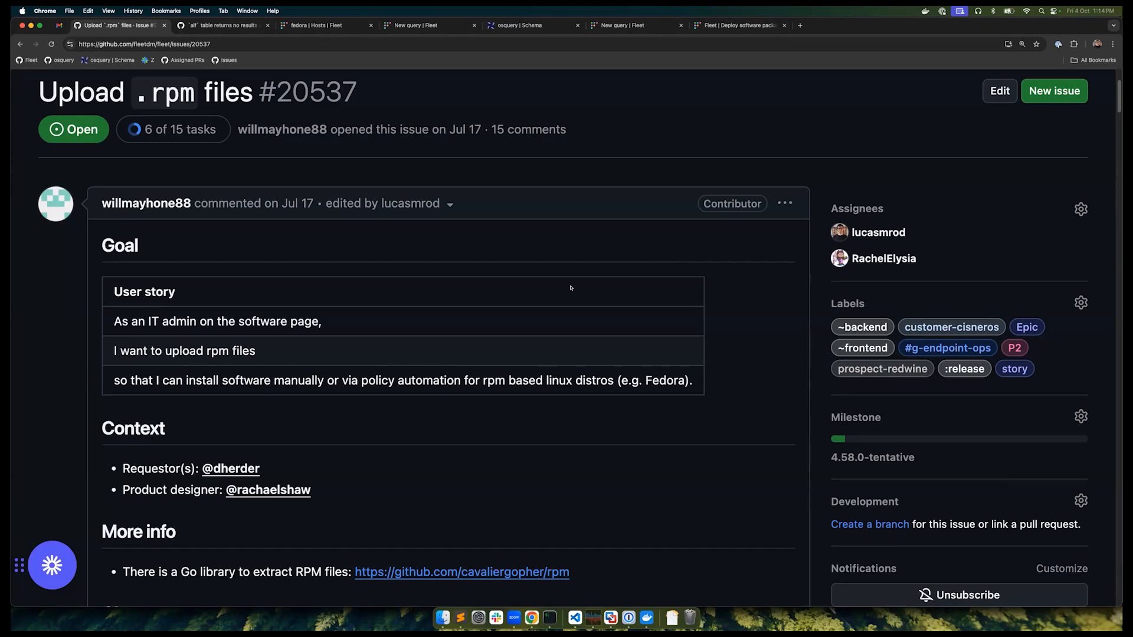
View the software deployment guide and open the list of all hosts in Fleet
{"action": "left_click", "coordinate": [738, 24]}
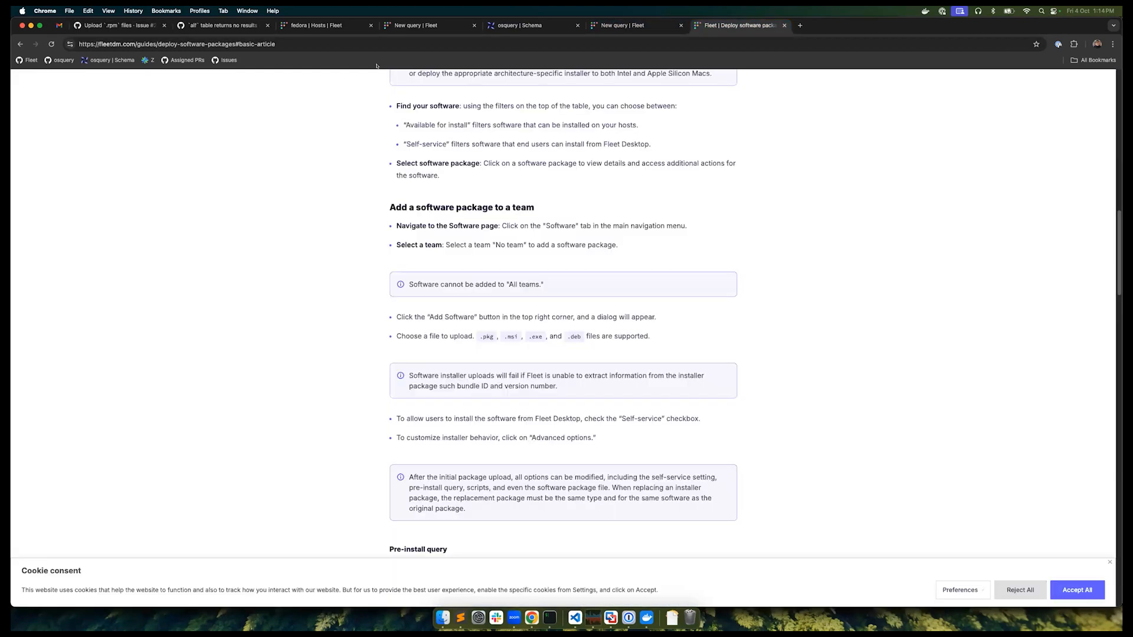
{"action": "left_click", "coordinate": [416, 25]}
{"action": "key", "text": "ctrl+shift+Tab"}
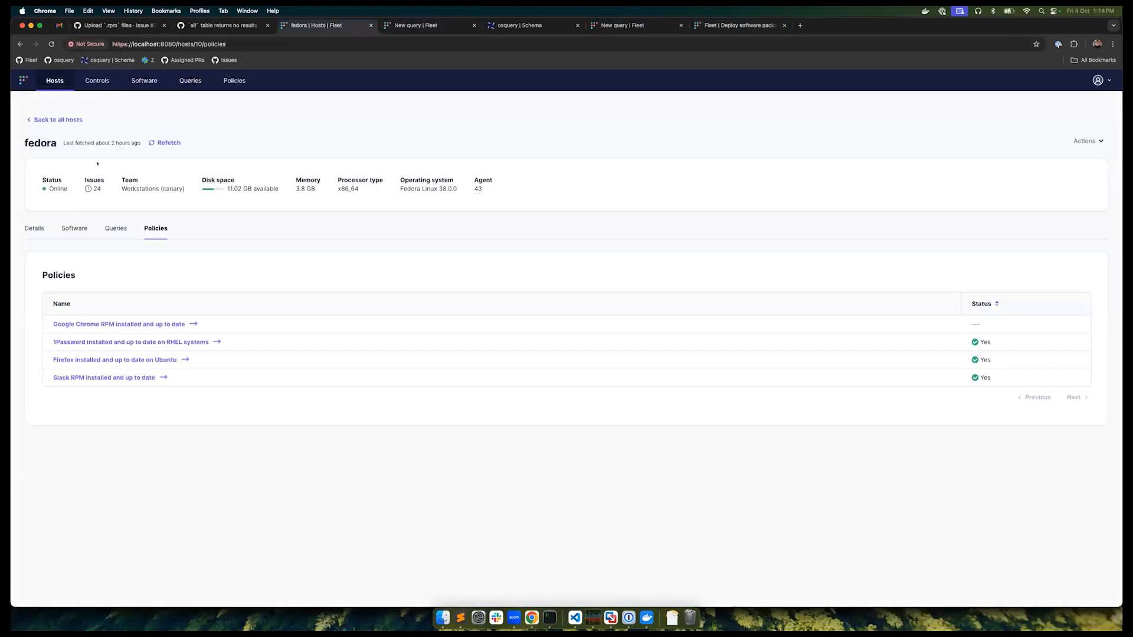
{"action": "left_click", "coordinate": [63, 120]}
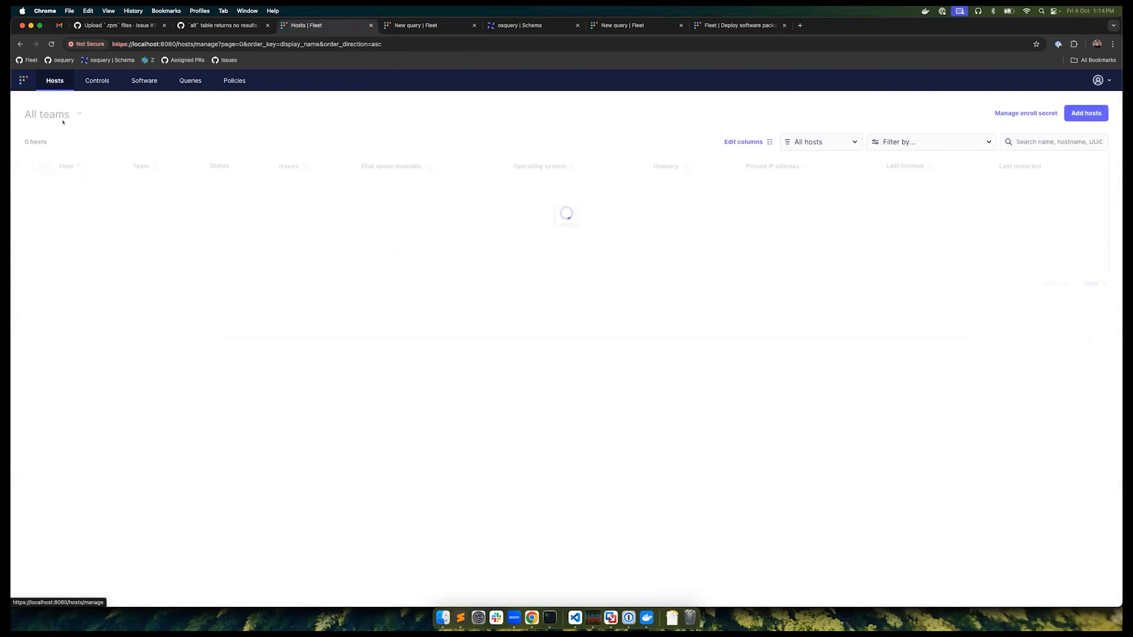
{"action": "mouse_move", "coordinate": [133, 258]}
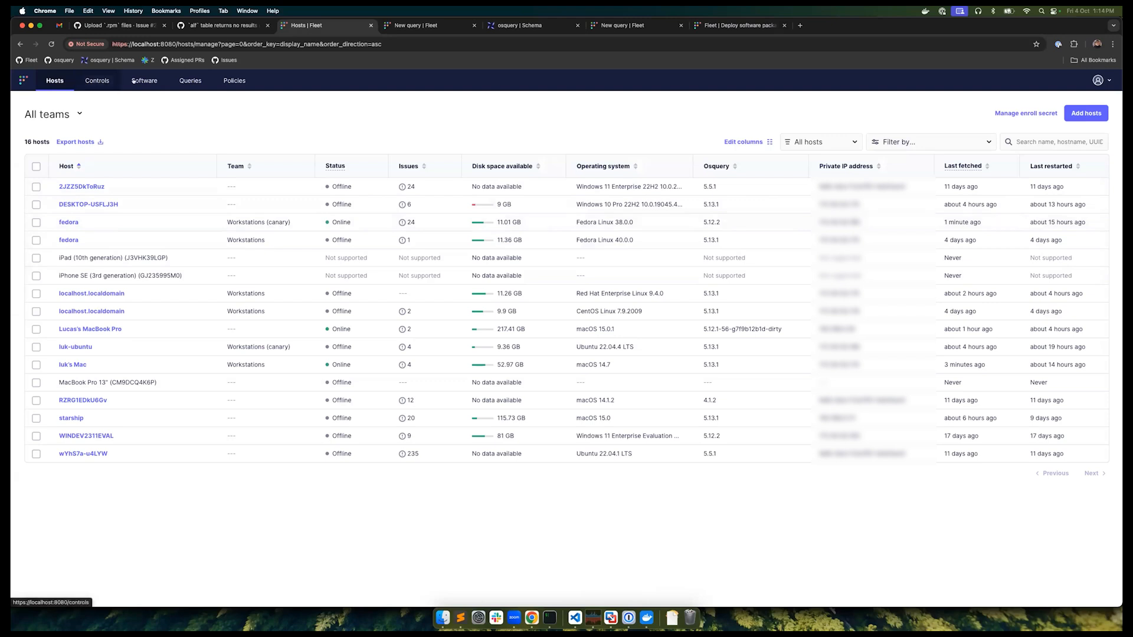
Switch the software view to the Workstations (canary) team and check which hosts belong to it
{"action": "left_click", "coordinate": [144, 80]}
{"action": "left_click", "coordinate": [59, 114]}
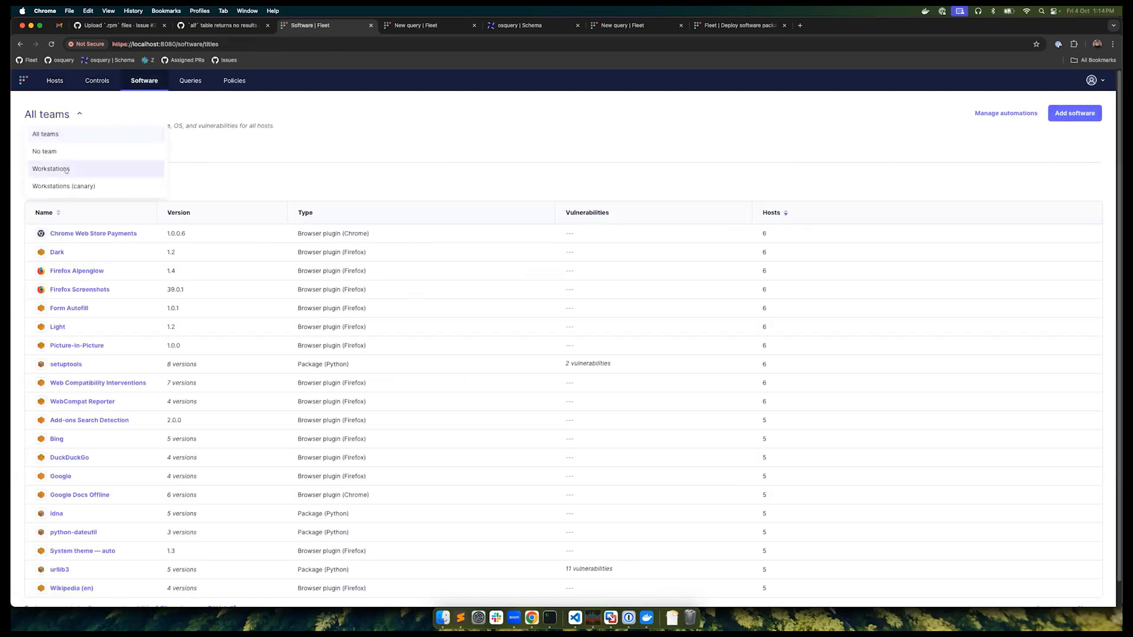
{"action": "left_click", "coordinate": [63, 186]}
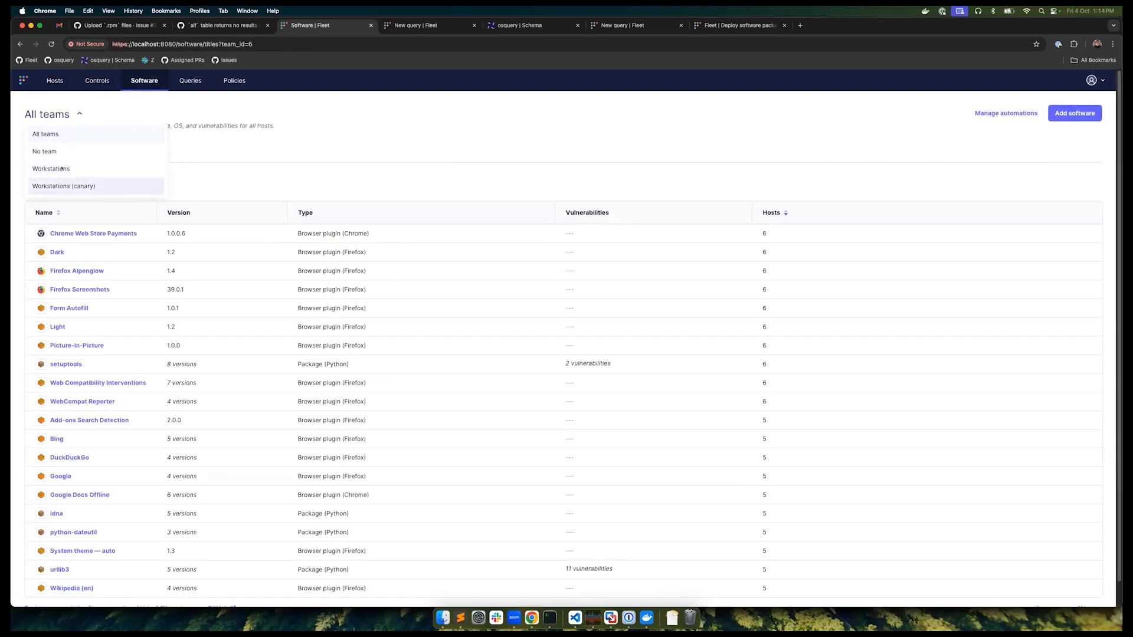
{"action": "left_click", "coordinate": [54, 81]}
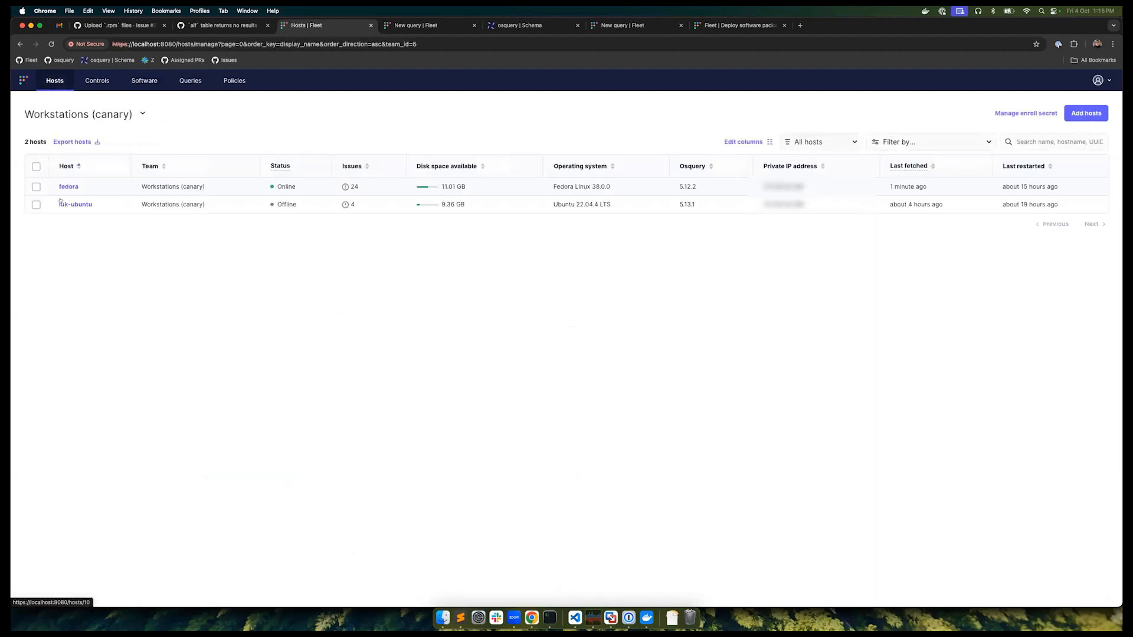
Start adding software to the Workstations (canary) team and choose 1password-latest.rpm from Downloads as the custom package
{"action": "left_click", "coordinate": [144, 80]}
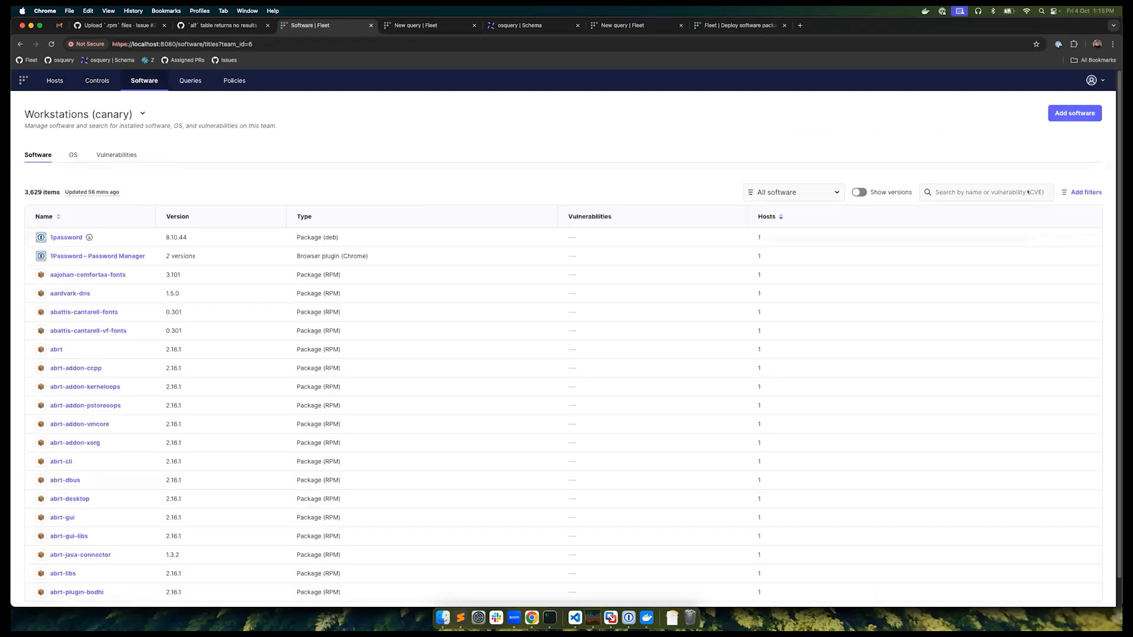
{"action": "left_click", "coordinate": [1061, 112]}
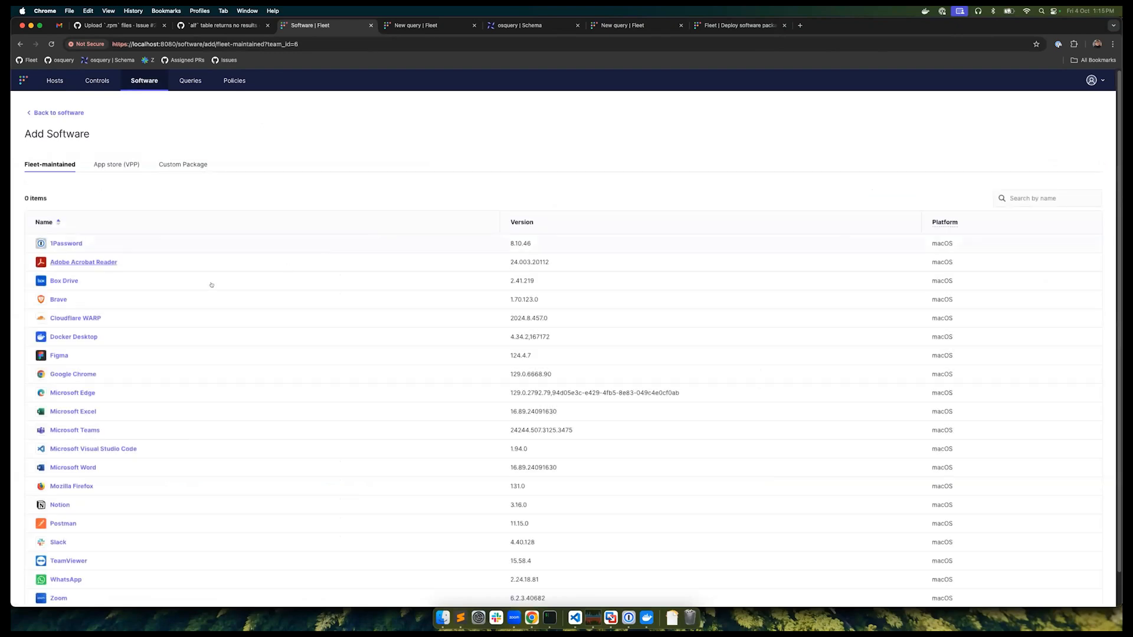
{"action": "left_click", "coordinate": [183, 165]}
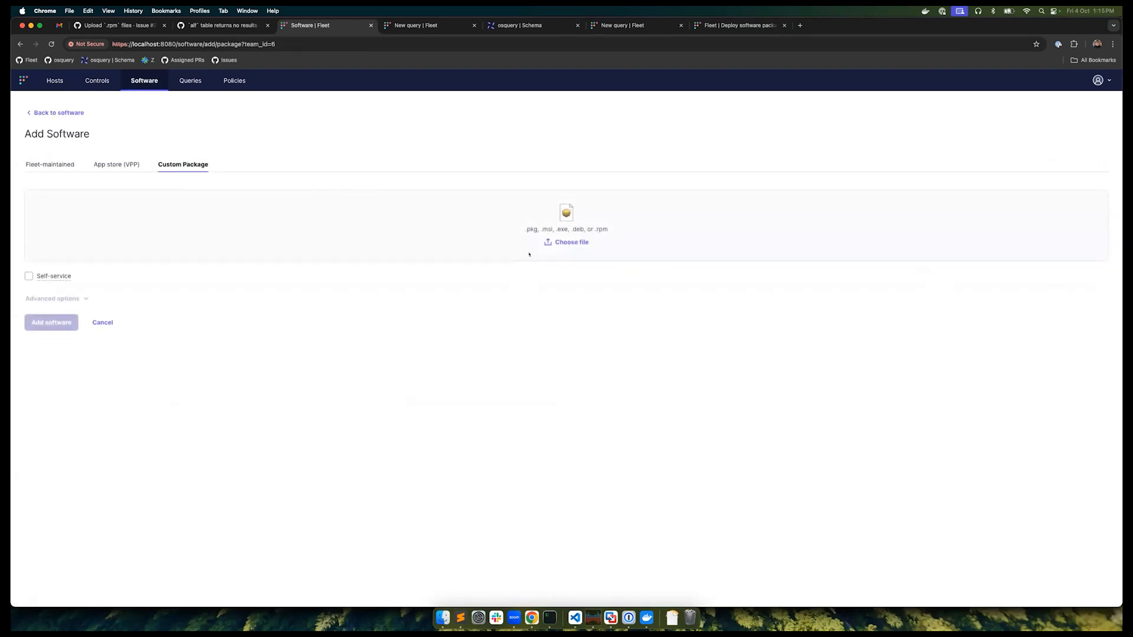
{"action": "left_click_drag", "start_coordinate": [585, 229], "coordinate": [618, 232]}
{"action": "left_click", "coordinate": [566, 242]}
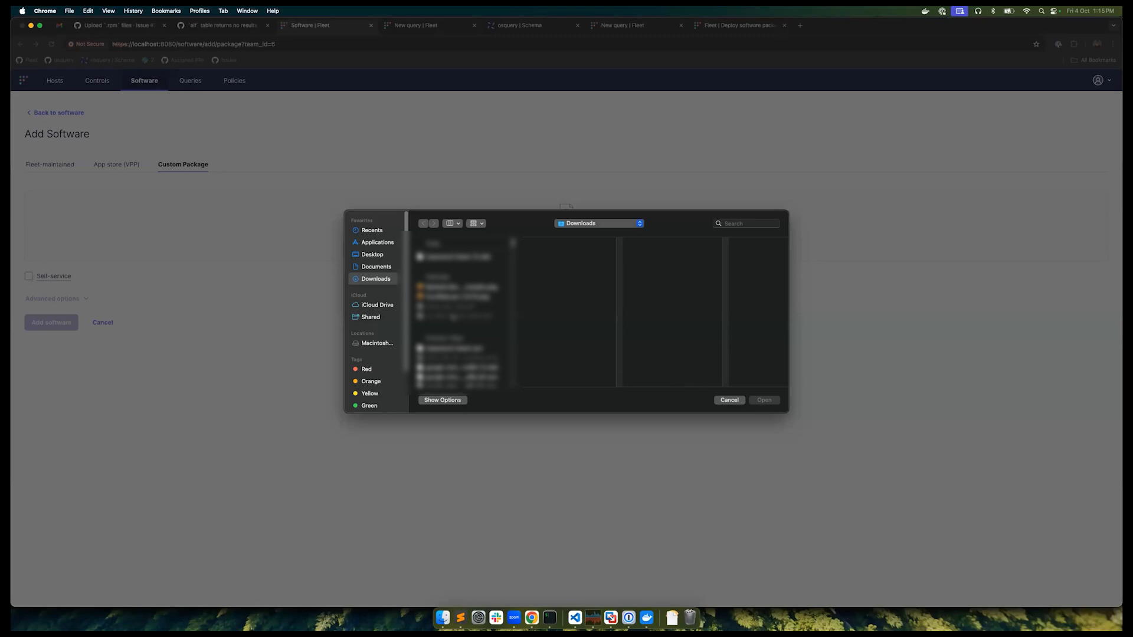
{"action": "scroll", "coordinate": [458, 294], "scroll_direction": "down", "scroll_amount": 2}
{"action": "left_click", "coordinate": [460, 329]}
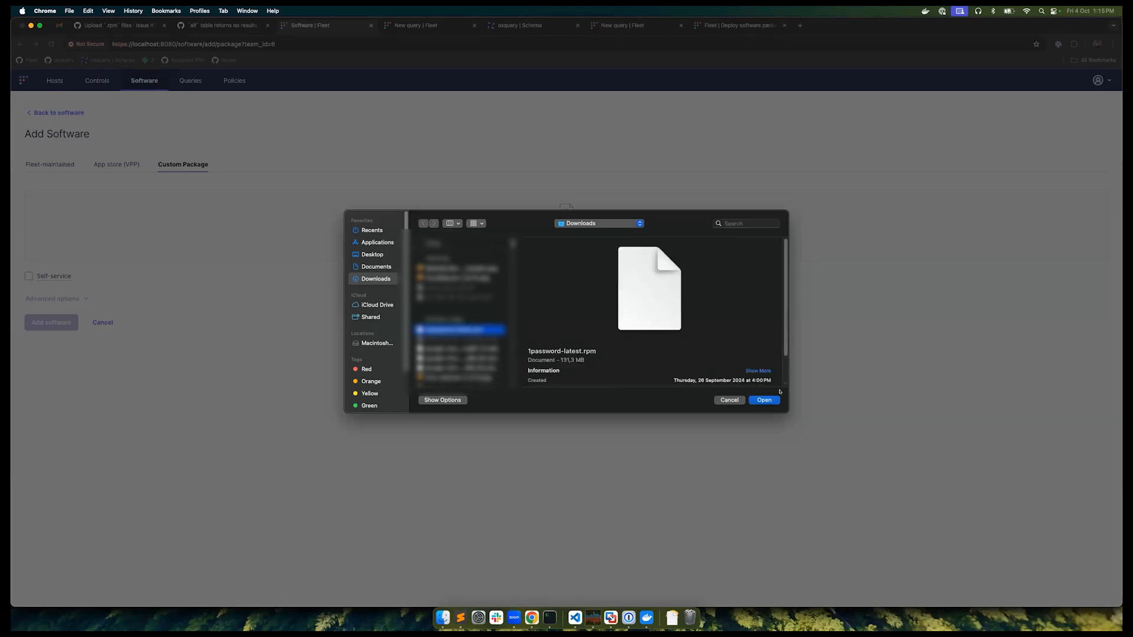
{"action": "left_click", "coordinate": [764, 400]}
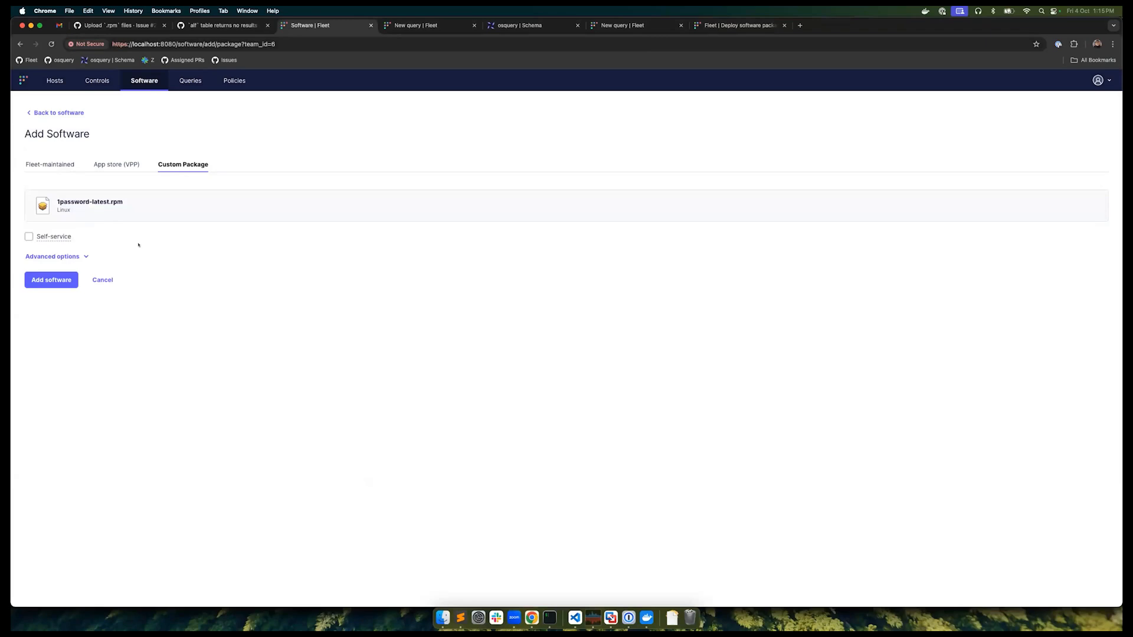
Review the package's default dnf install and uninstall scripts in the advanced options and try to add it to the team
{"action": "left_click", "coordinate": [85, 256]}
{"action": "double_click", "coordinate": [69, 209]}
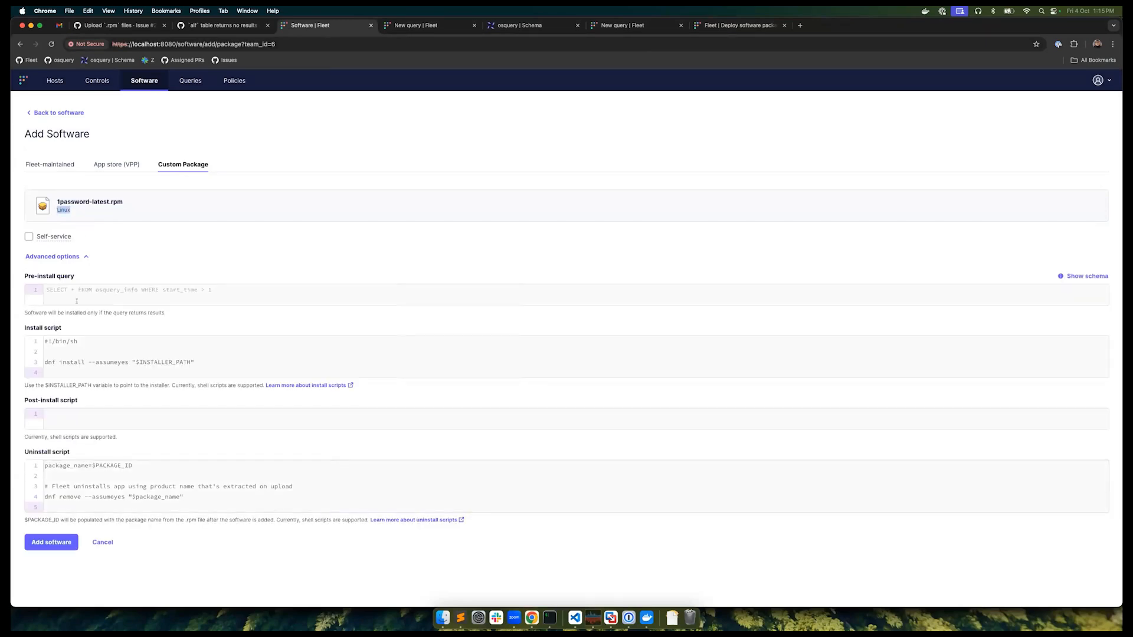
{"action": "double_click", "coordinate": [49, 359]}
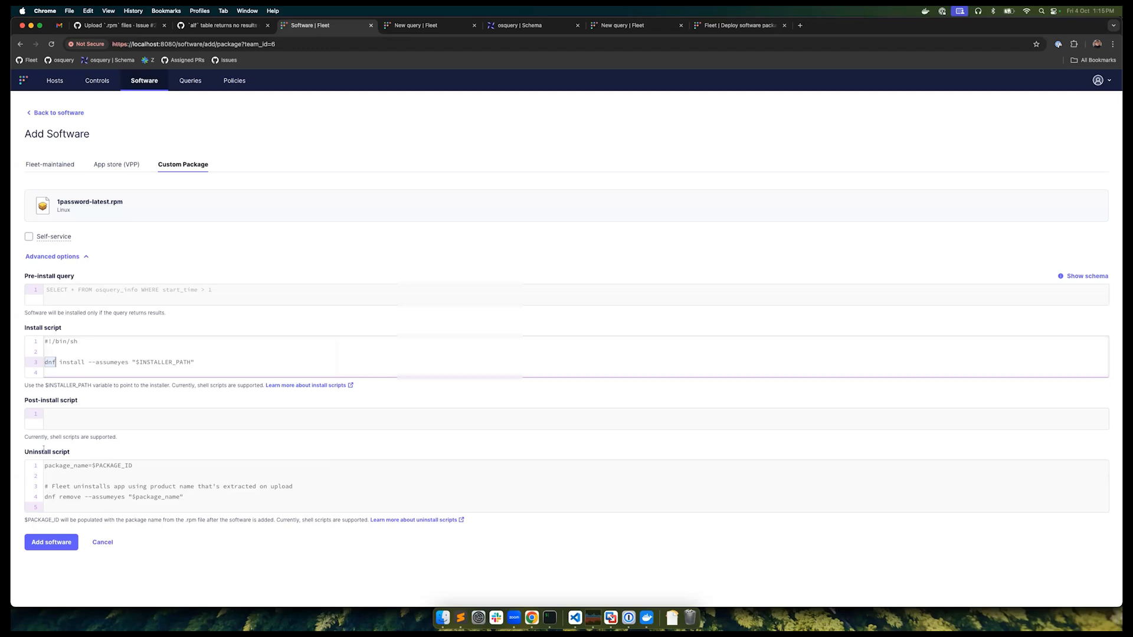
{"action": "double_click", "coordinate": [50, 495]}
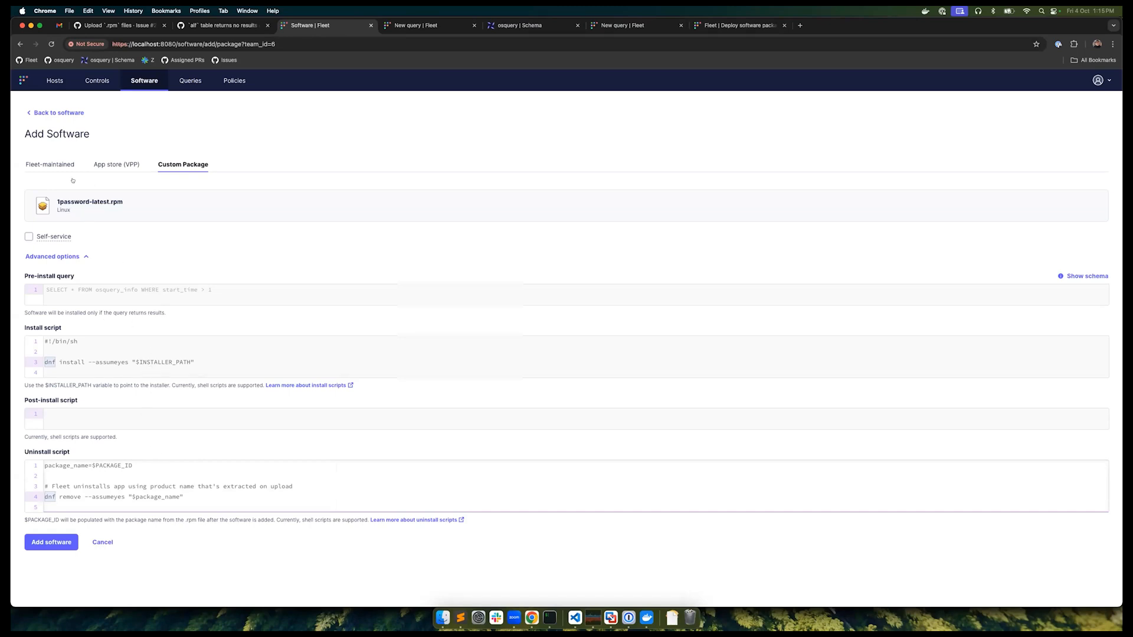
{"action": "left_click", "coordinate": [60, 540]}
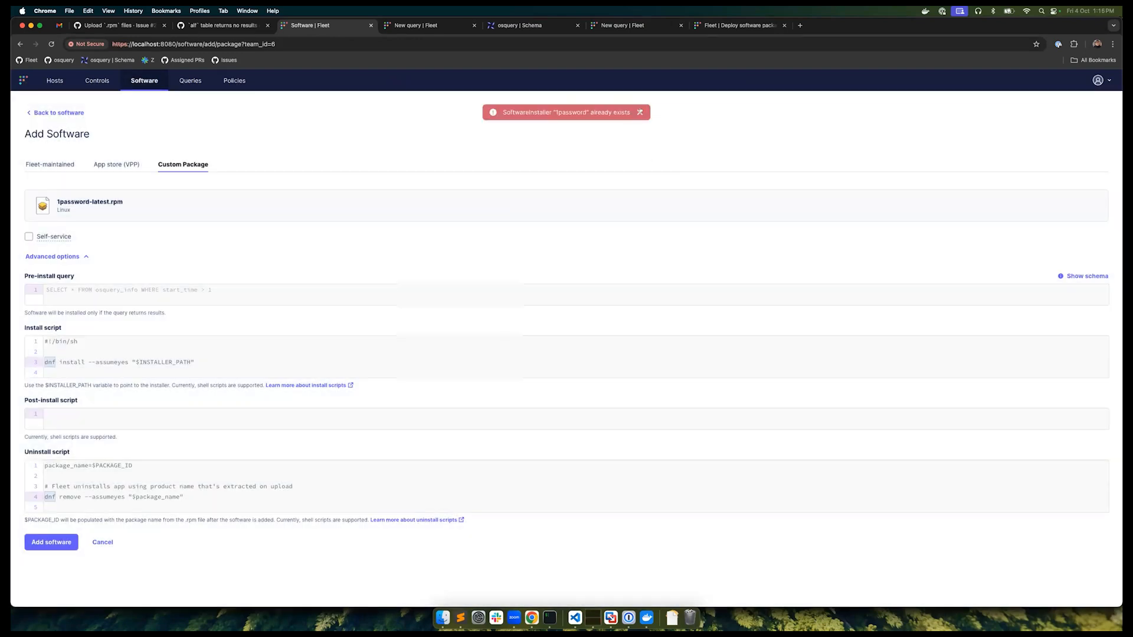
{"action": "left_click", "coordinate": [640, 112]}
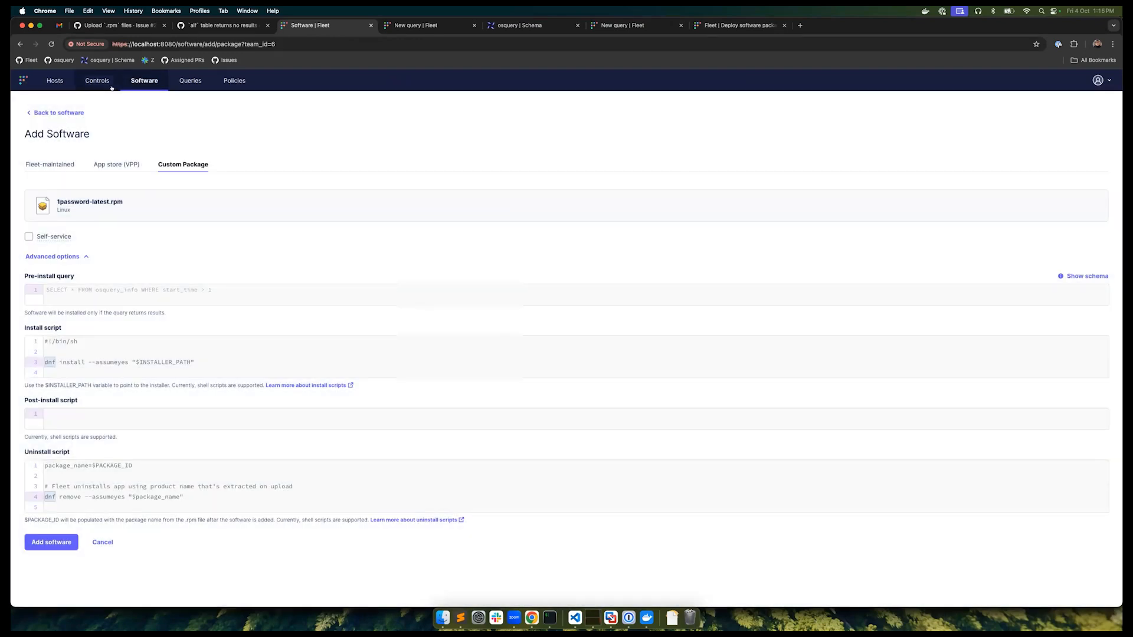
Filter the team's software list to show only titles available for install
{"action": "left_click", "coordinate": [142, 82]}
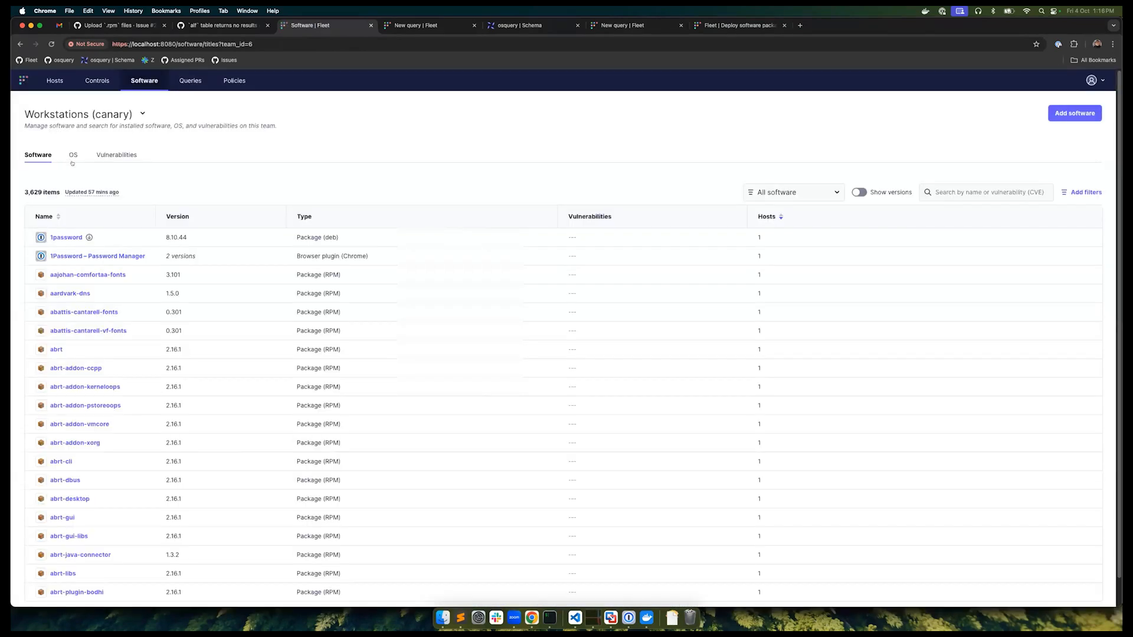
{"action": "left_click", "coordinate": [797, 193]}
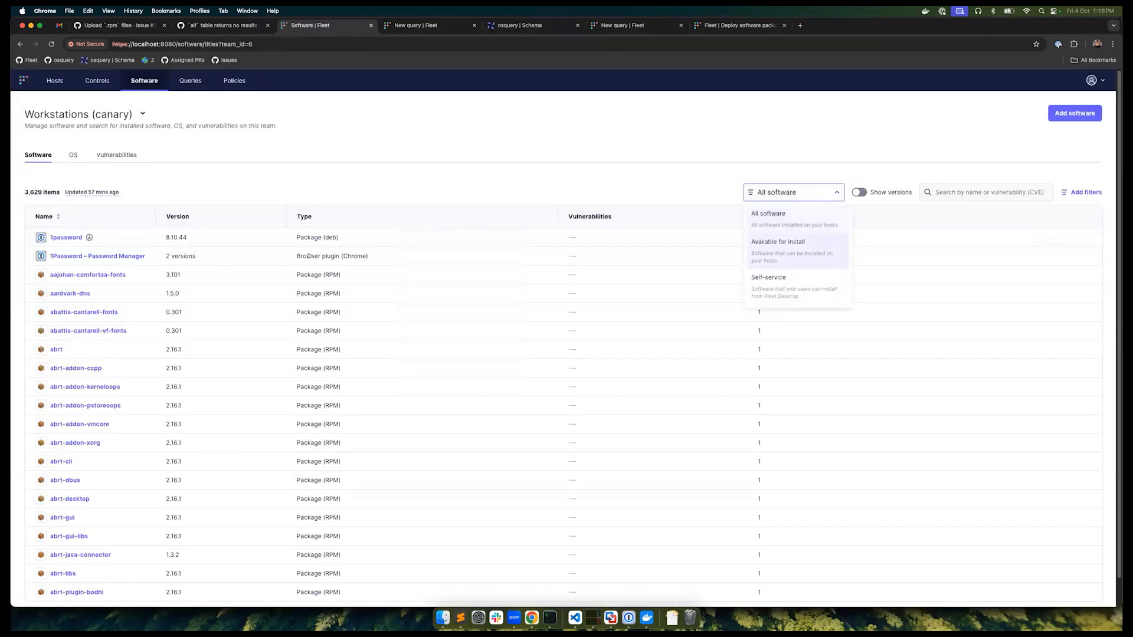
{"action": "left_click", "coordinate": [804, 253]}
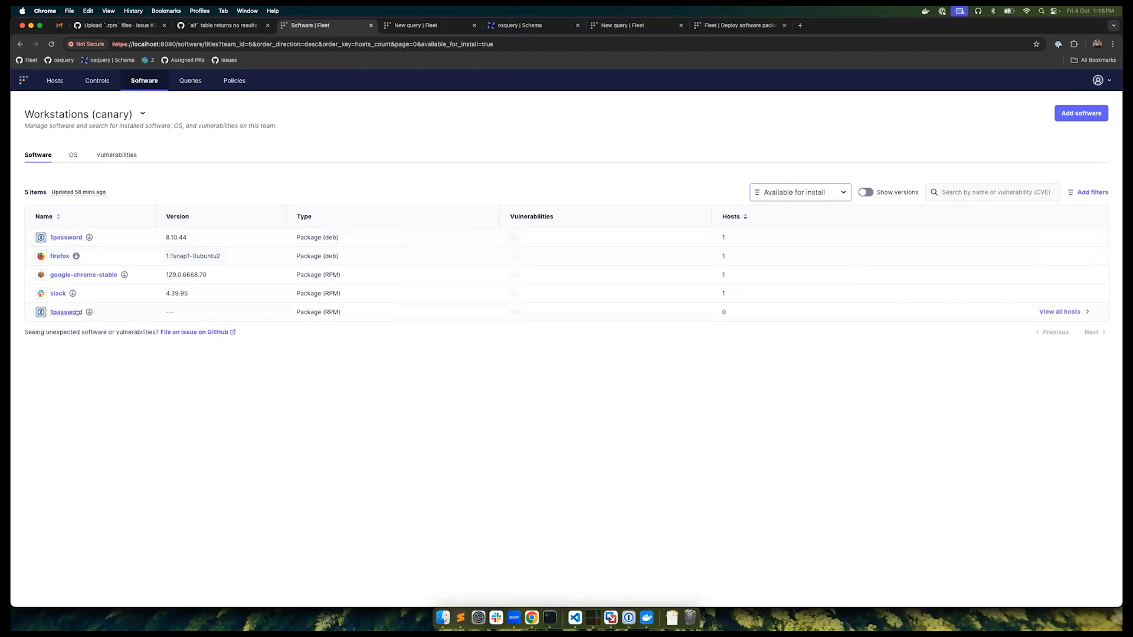
Uninstall the 1password RPM package from the fedora host and refresh the host's software list
{"action": "left_click", "coordinate": [55, 80]}
{"action": "left_click", "coordinate": [69, 186]}
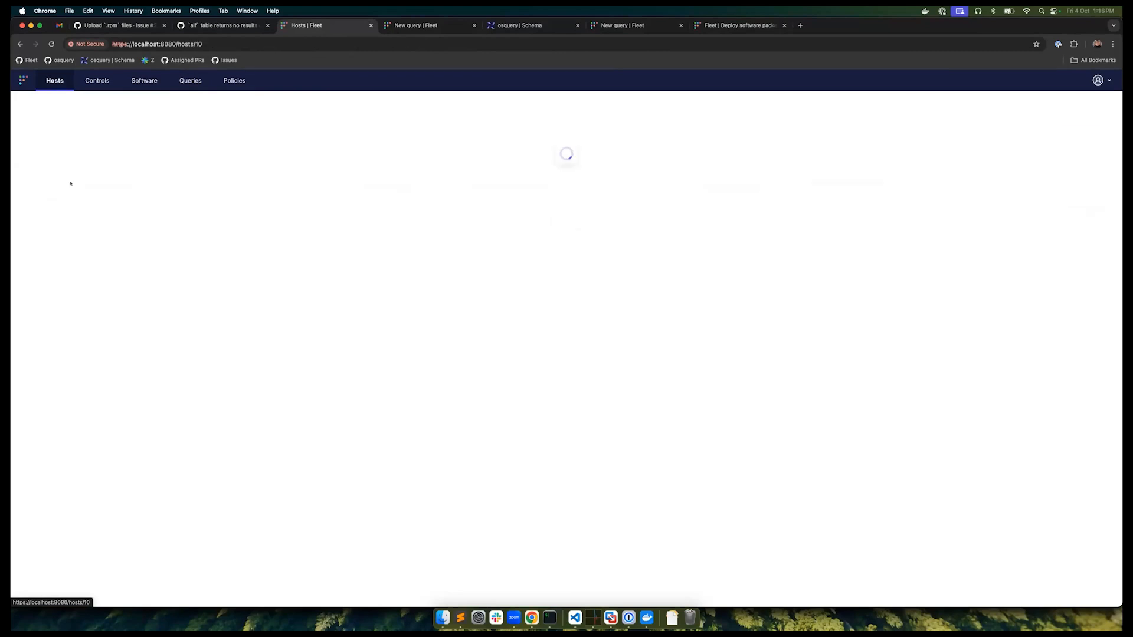
{"action": "left_click", "coordinate": [74, 228]}
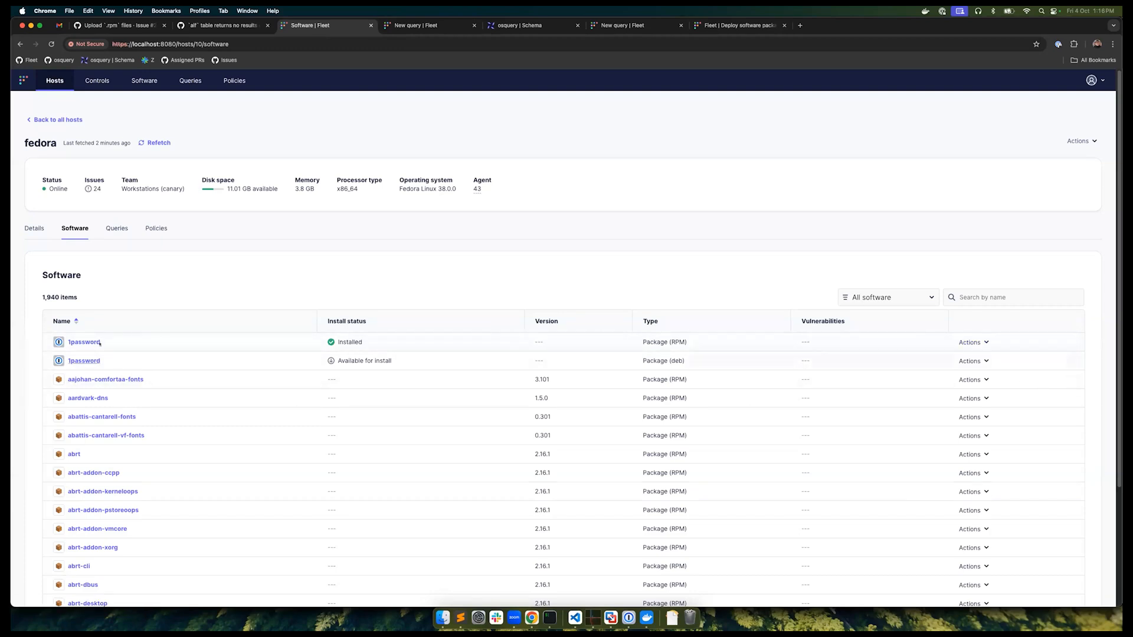
{"action": "mouse_move", "coordinate": [349, 344]}
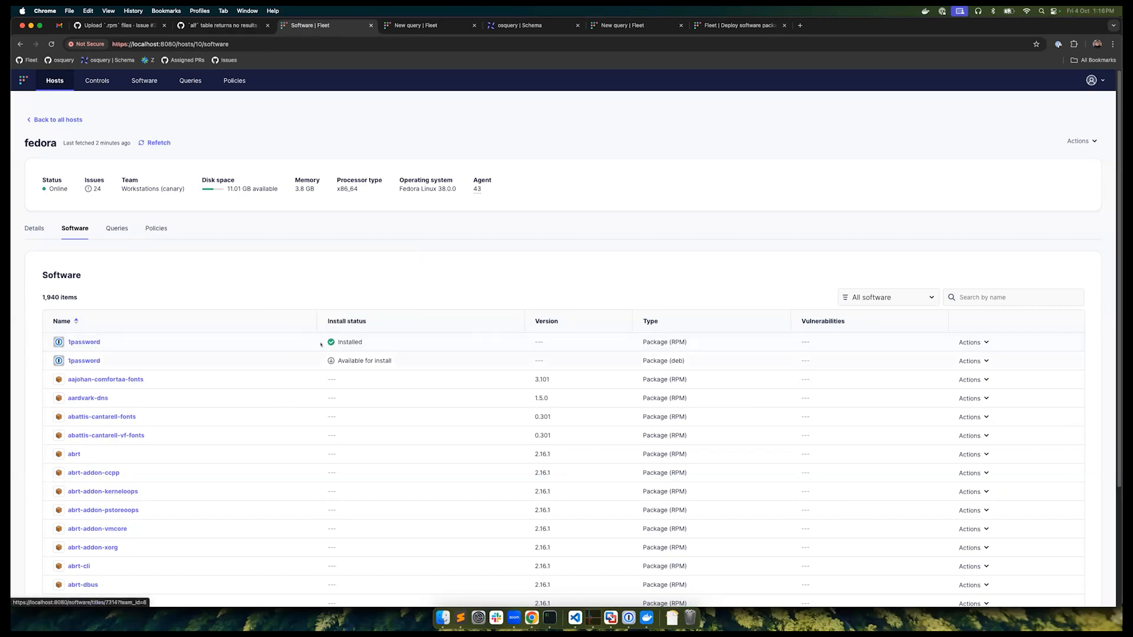
{"action": "left_click", "coordinate": [971, 343]}
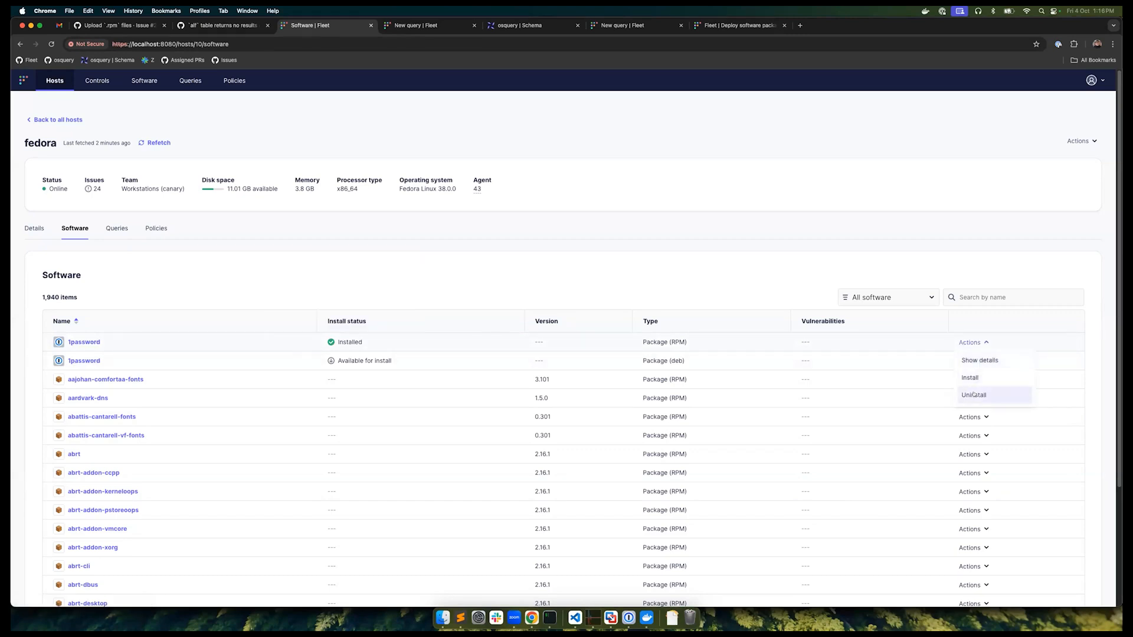
{"action": "left_click", "coordinate": [974, 395]}
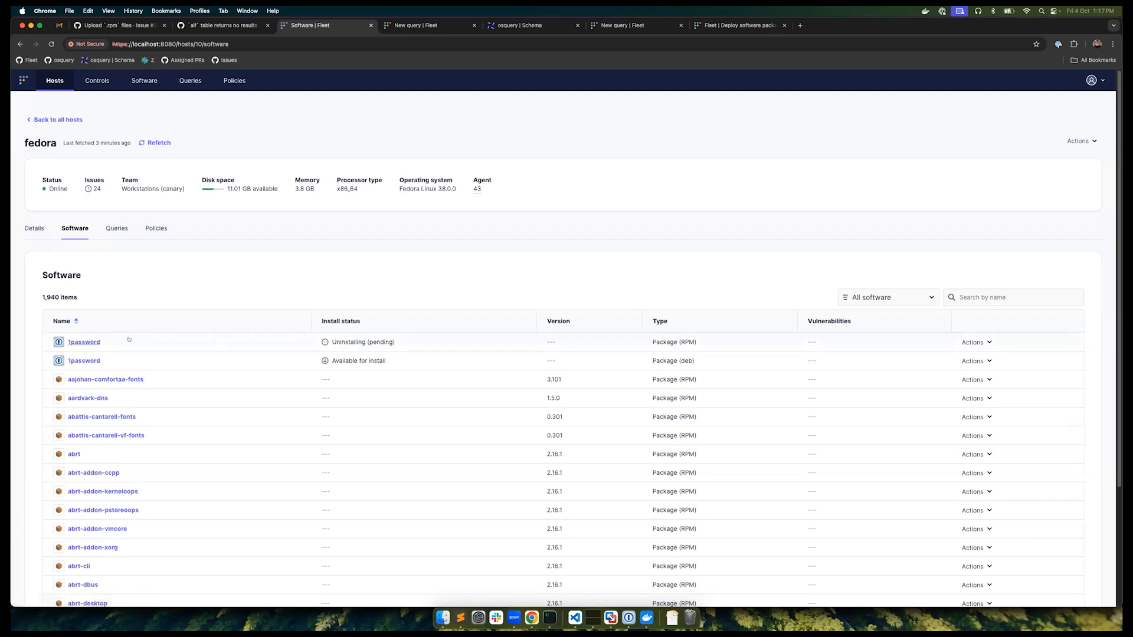
{"action": "mouse_move", "coordinate": [382, 346]}
{"action": "key", "text": "super+r"}
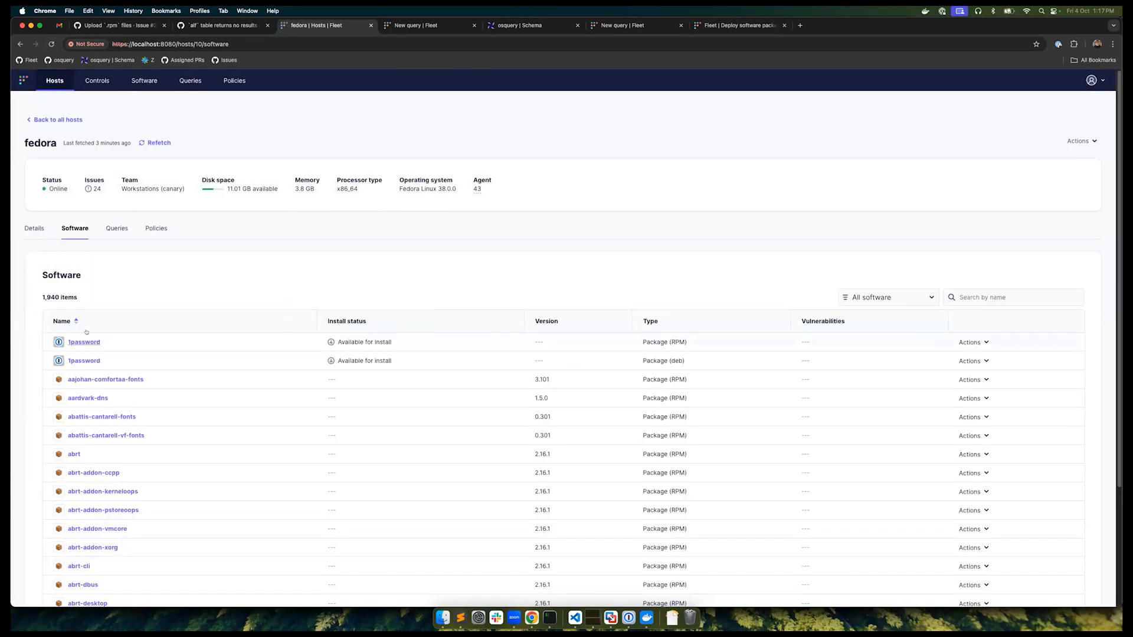
Examine the 1password uninstall details in the fedora host's activity, including the dnf remove command in the script
{"action": "key", "text": "super+bracketleft"}
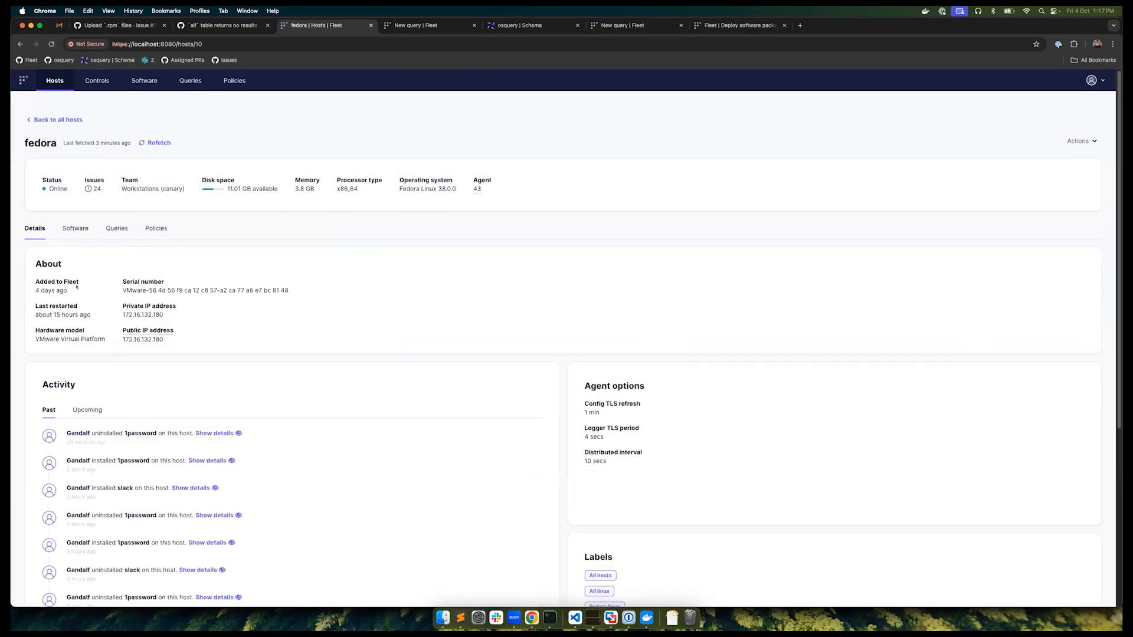
{"action": "left_click", "coordinate": [215, 433]}
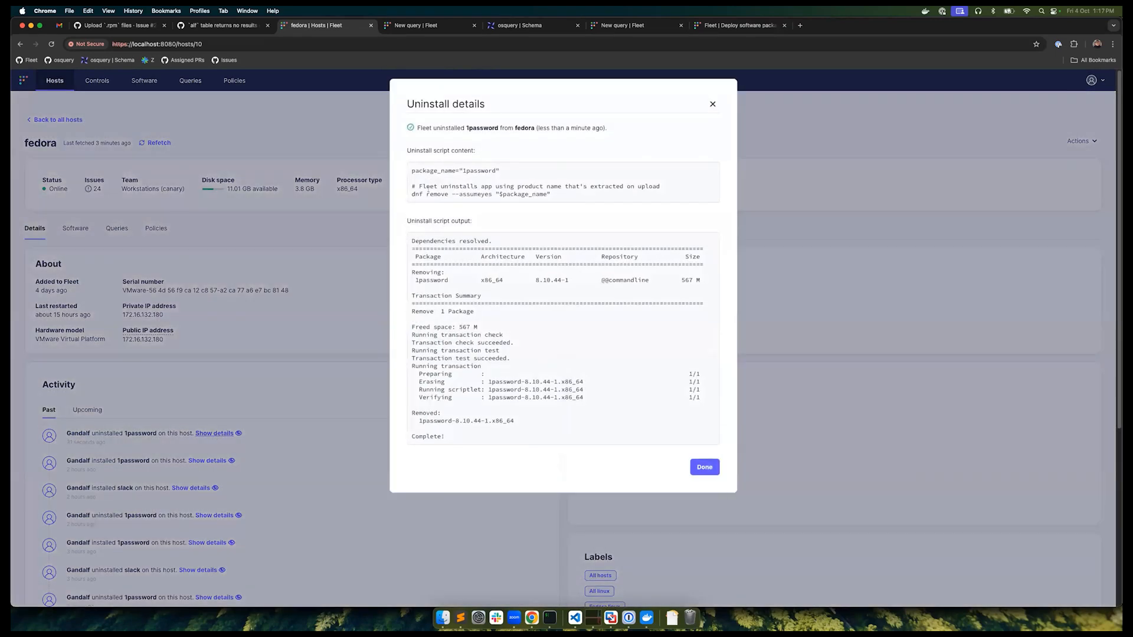
{"action": "left_click_drag", "start_coordinate": [410, 195], "coordinate": [526, 198]}
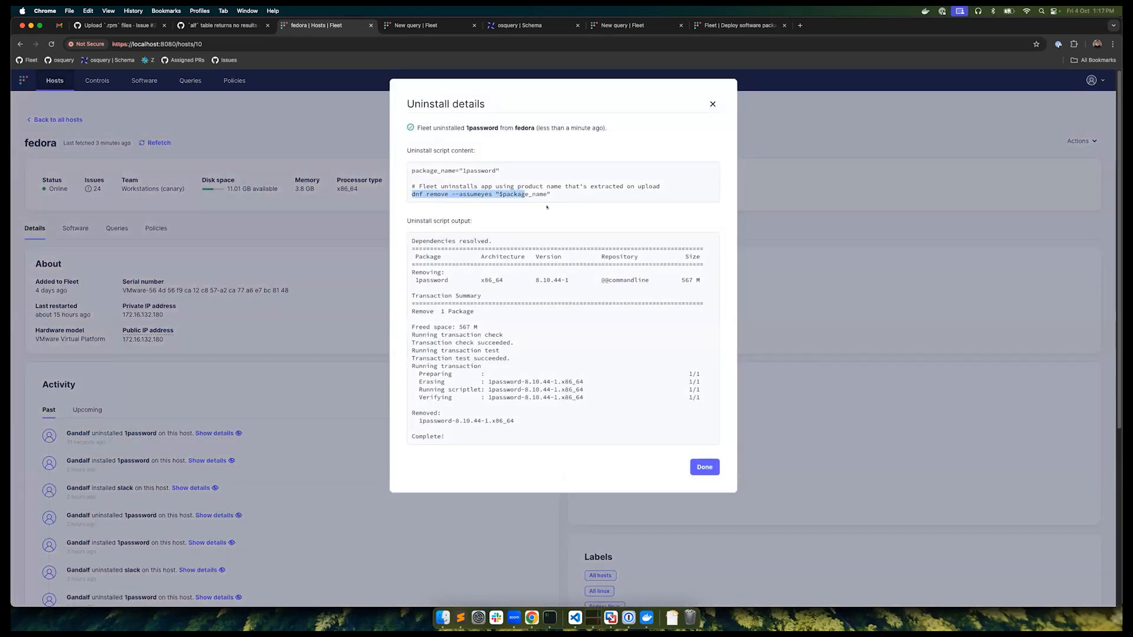
{"action": "left_click", "coordinate": [706, 468]}
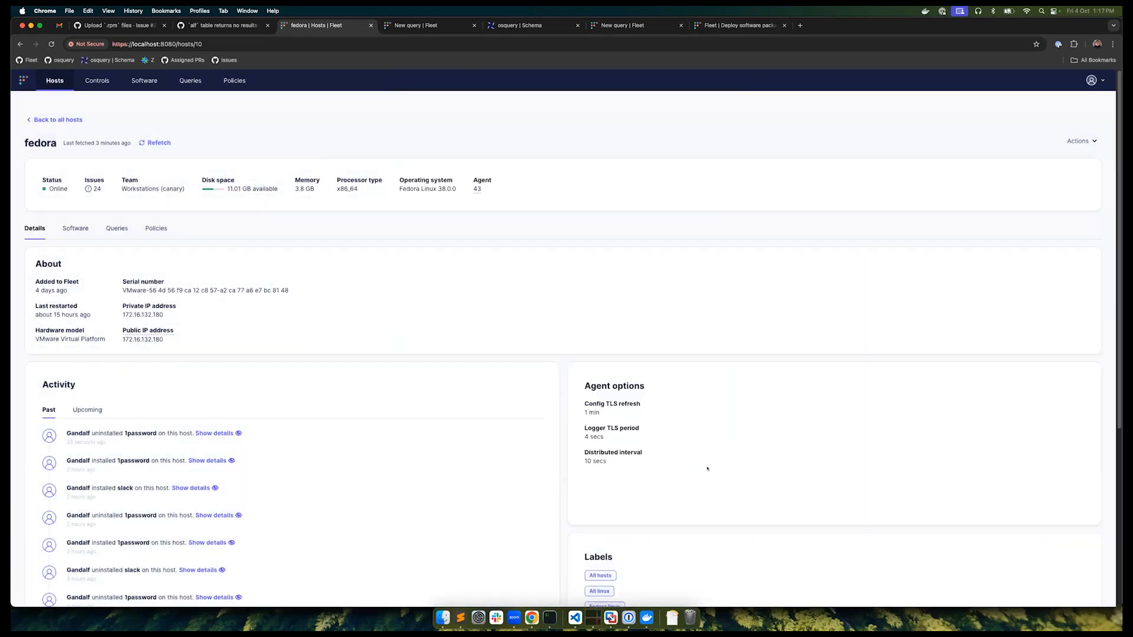
Install the 1password RPM package on the fedora host and reload the host's software list
{"action": "left_click", "coordinate": [74, 230]}
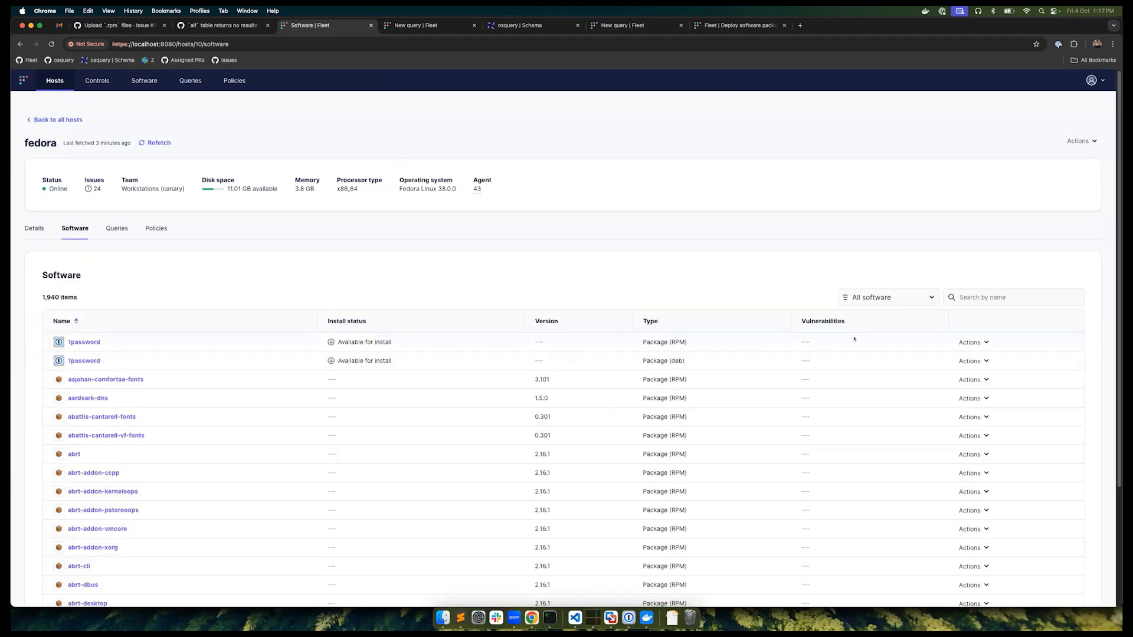
{"action": "left_click", "coordinate": [968, 340]}
{"action": "left_click", "coordinate": [971, 374]}
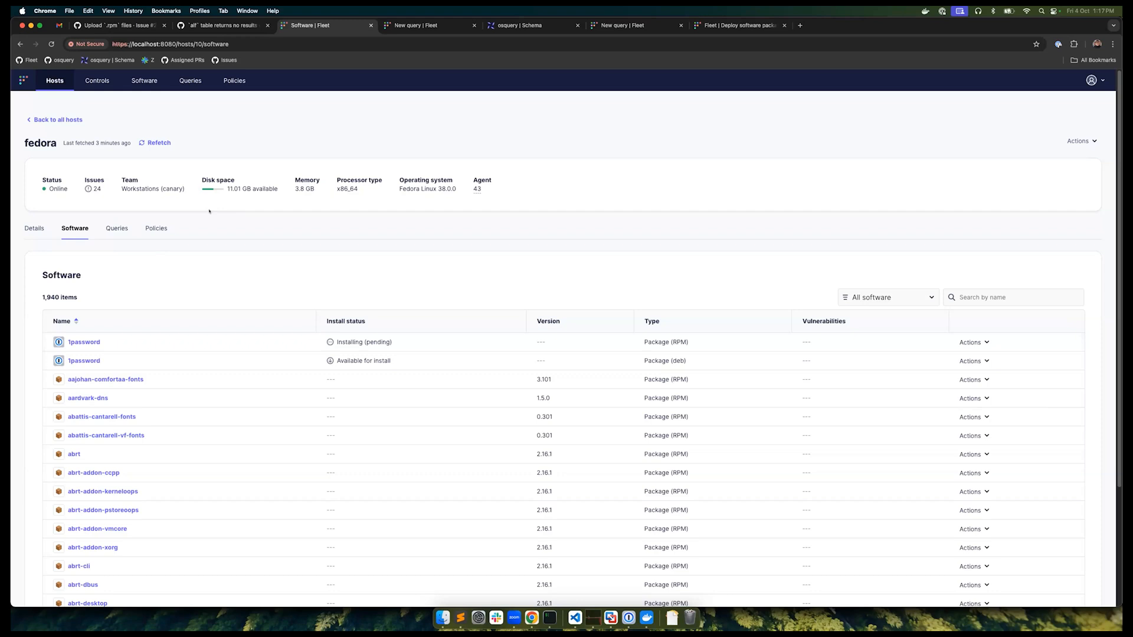
{"action": "left_click", "coordinate": [51, 44]}
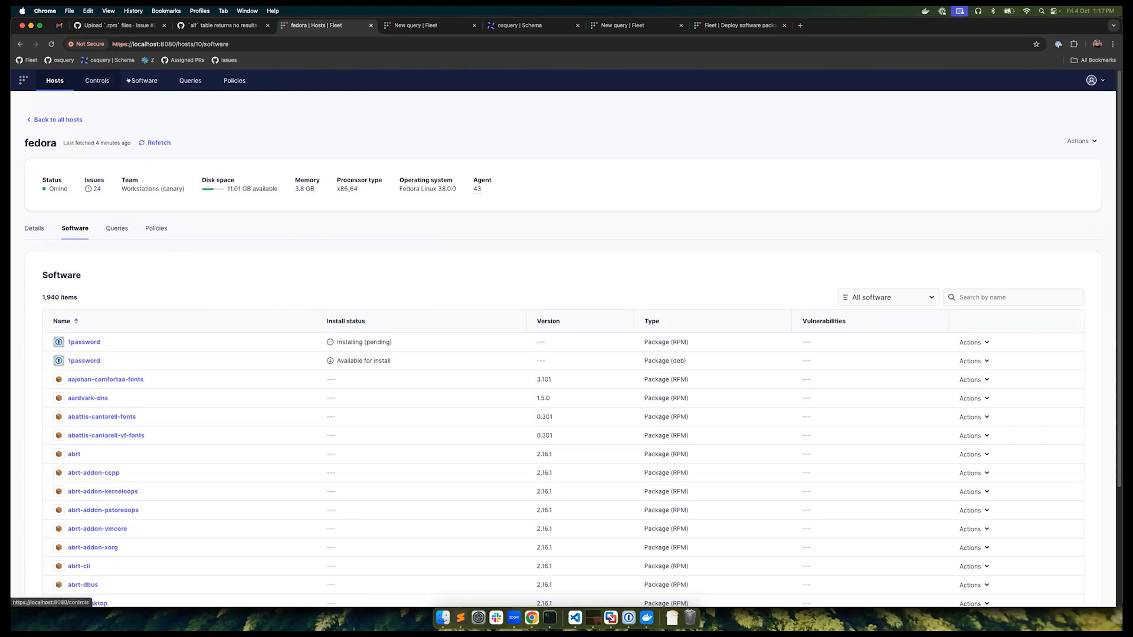
Show the policies of the Workstations (canary) team
{"action": "left_click", "coordinate": [226, 81]}
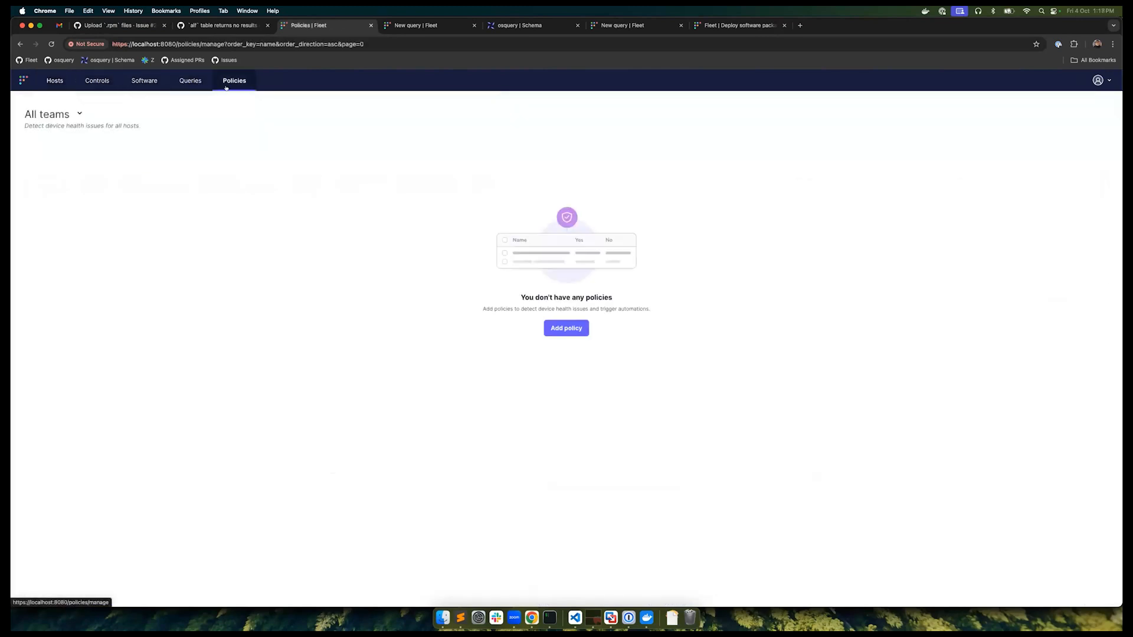
{"action": "left_click", "coordinate": [105, 113]}
{"action": "left_click", "coordinate": [89, 186]}
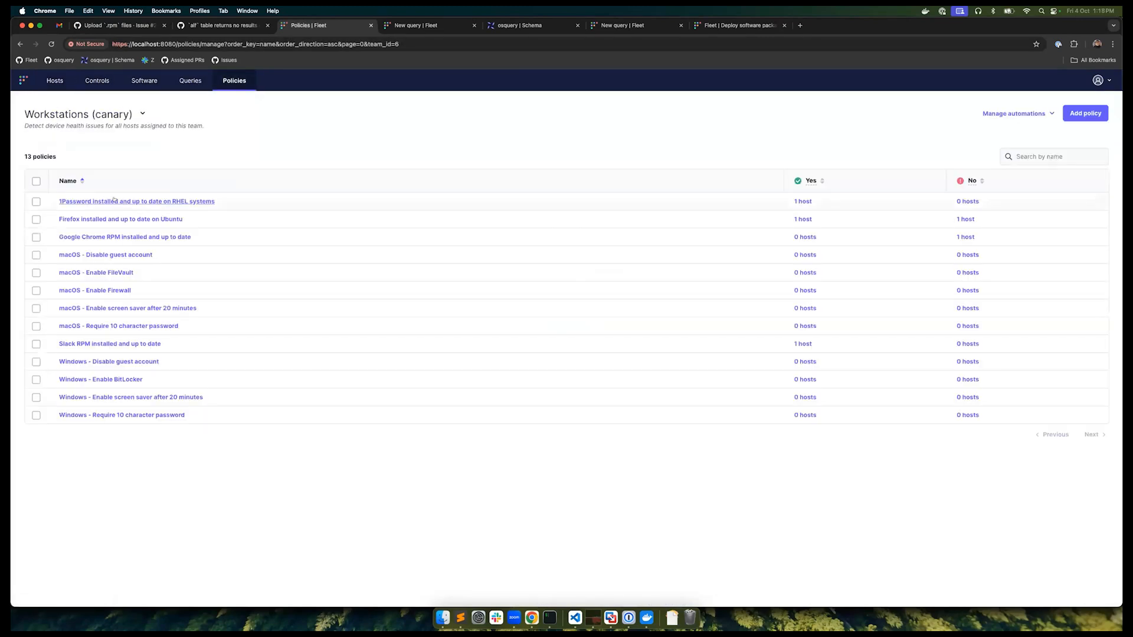
Review the team's Install software policy automations, including the package choices for the 1Password RHEL policy, and close them without saving
{"action": "left_click", "coordinate": [1022, 112]}
{"action": "left_click", "coordinate": [946, 173]}
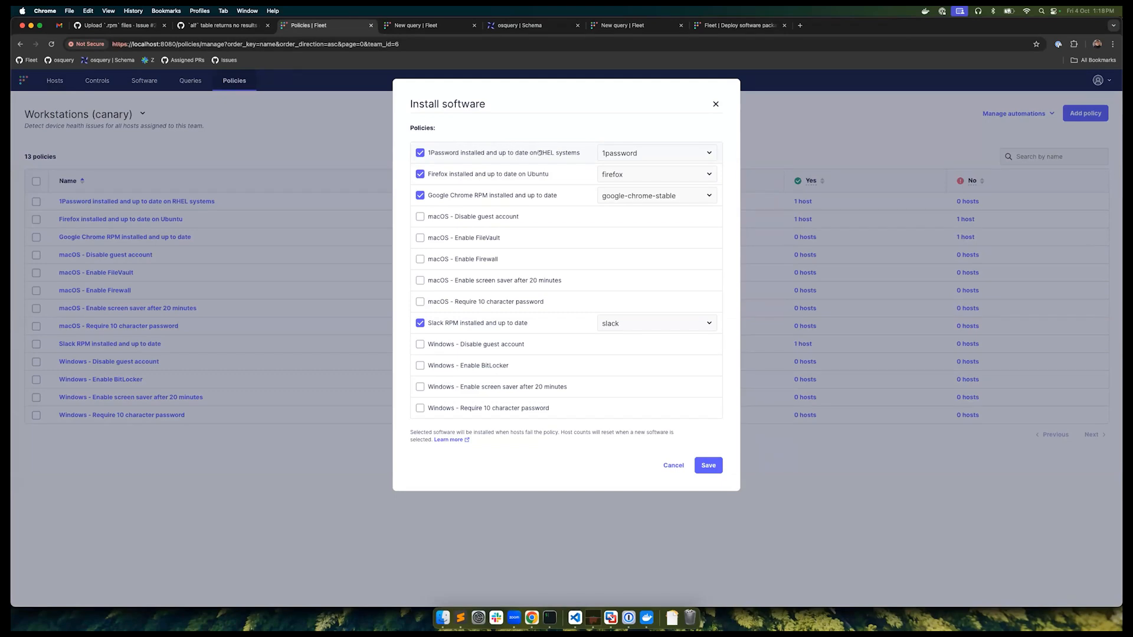
{"action": "left_click", "coordinate": [628, 153]}
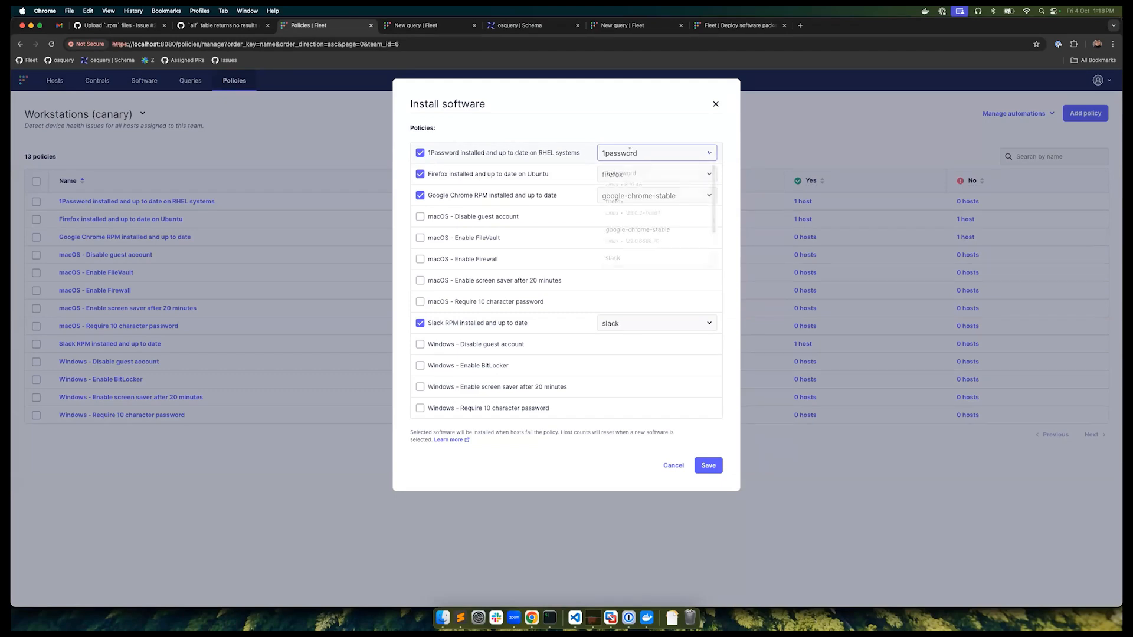
{"action": "left_click", "coordinate": [595, 132]}
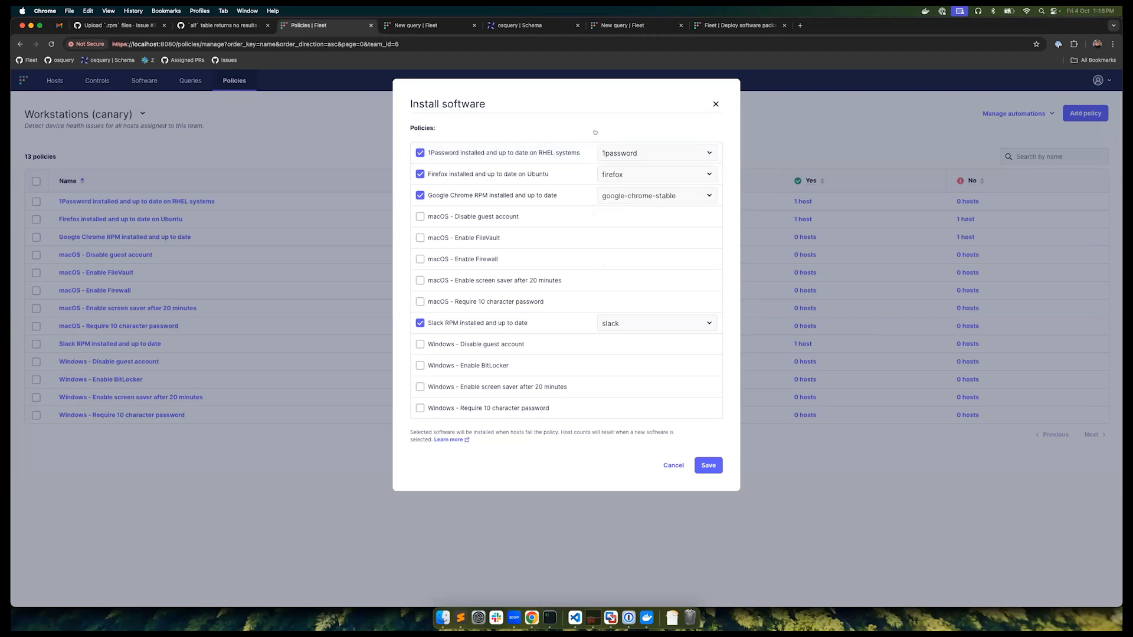
{"action": "left_click", "coordinate": [674, 465]}
Examine the query of the 1Password RHEL policy, covering the non-RHEL platform condition and the rpm_packages name and version check
{"action": "left_click", "coordinate": [154, 201]}
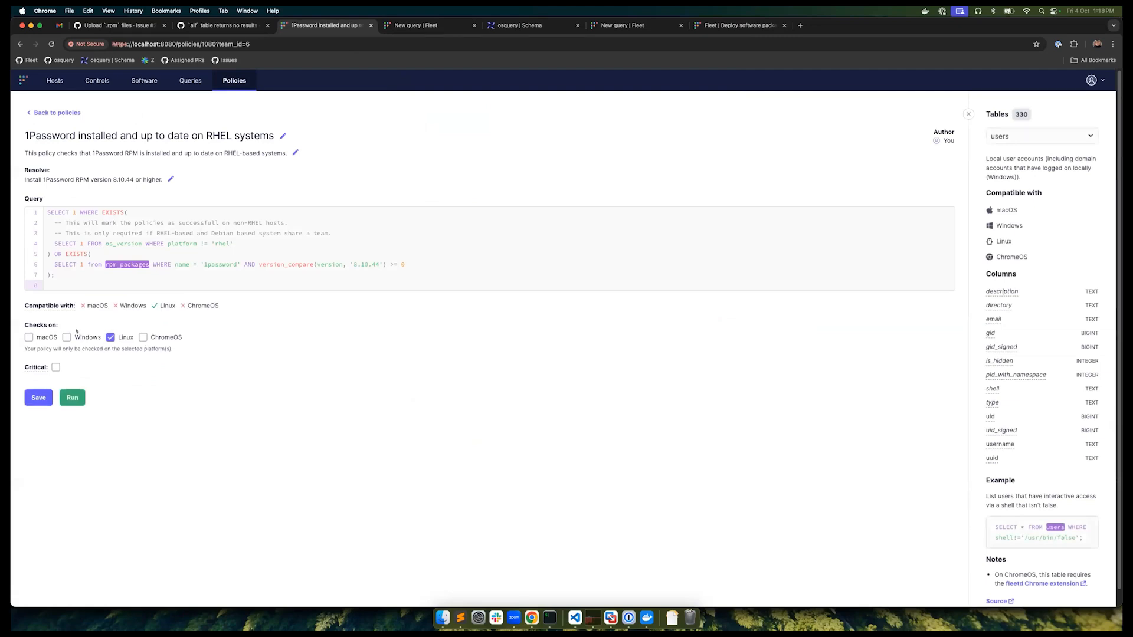
{"action": "left_click_drag", "start_coordinate": [28, 324], "coordinate": [41, 342]}
{"action": "mouse_move", "coordinate": [47, 219]}
{"action": "left_mouse_down"}
{"action": "mouse_move", "coordinate": [242, 240]}
{"action": "mouse_move", "coordinate": [53, 231]}
{"action": "mouse_move", "coordinate": [39, 220]}
{"action": "left_mouse_up"}
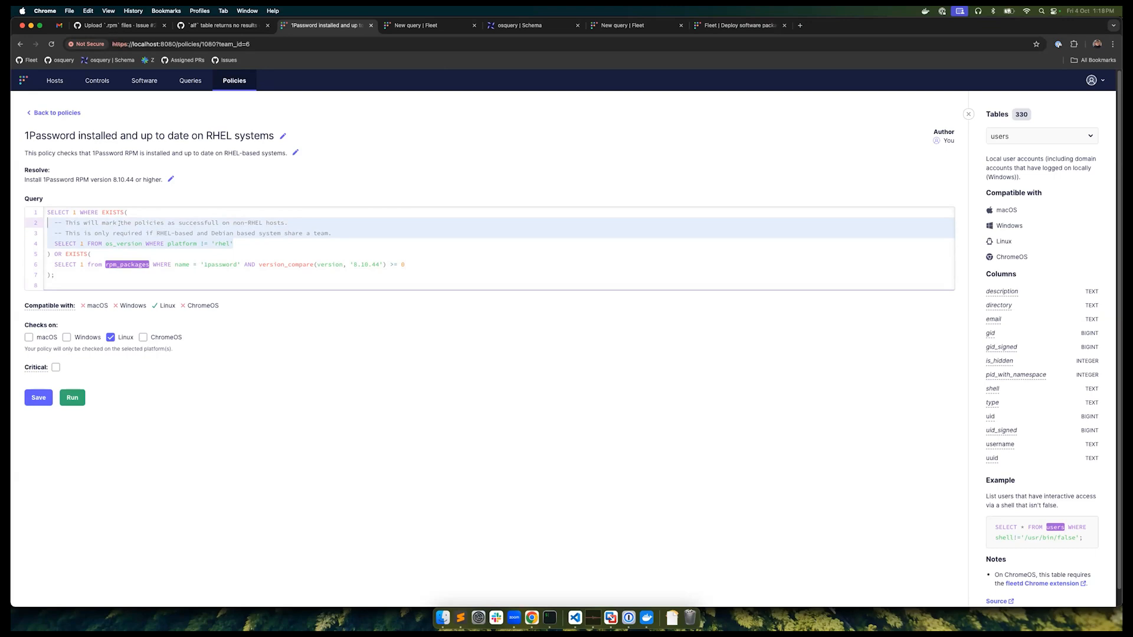
{"action": "triple_click", "coordinate": [89, 267]}
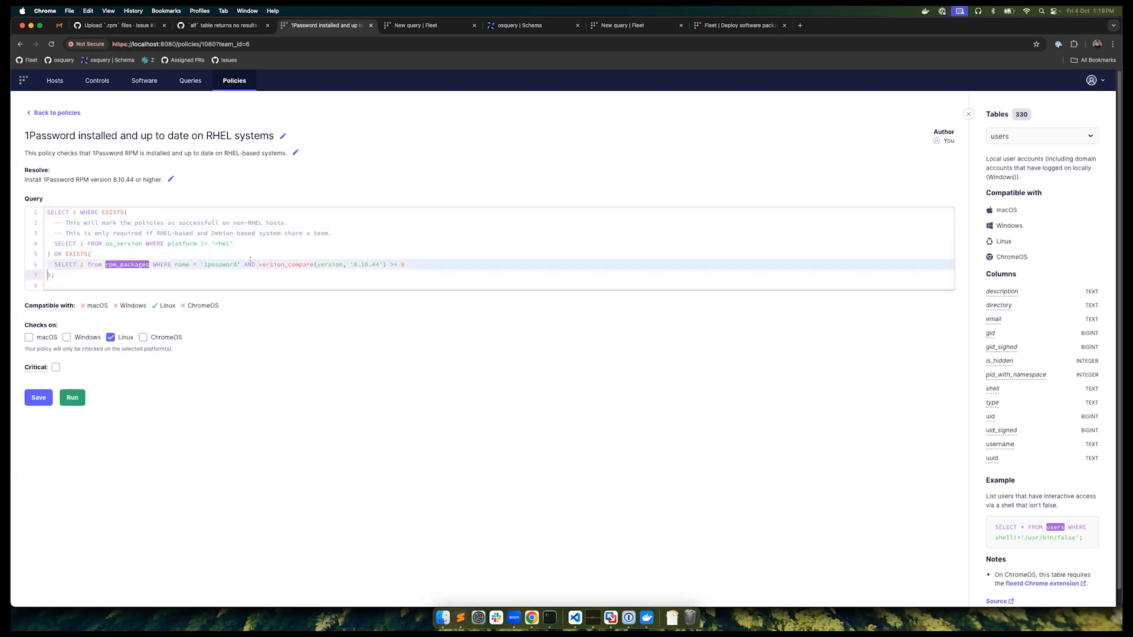
{"action": "double_click", "coordinate": [226, 264]}
{"action": "left_click", "coordinate": [331, 265]}
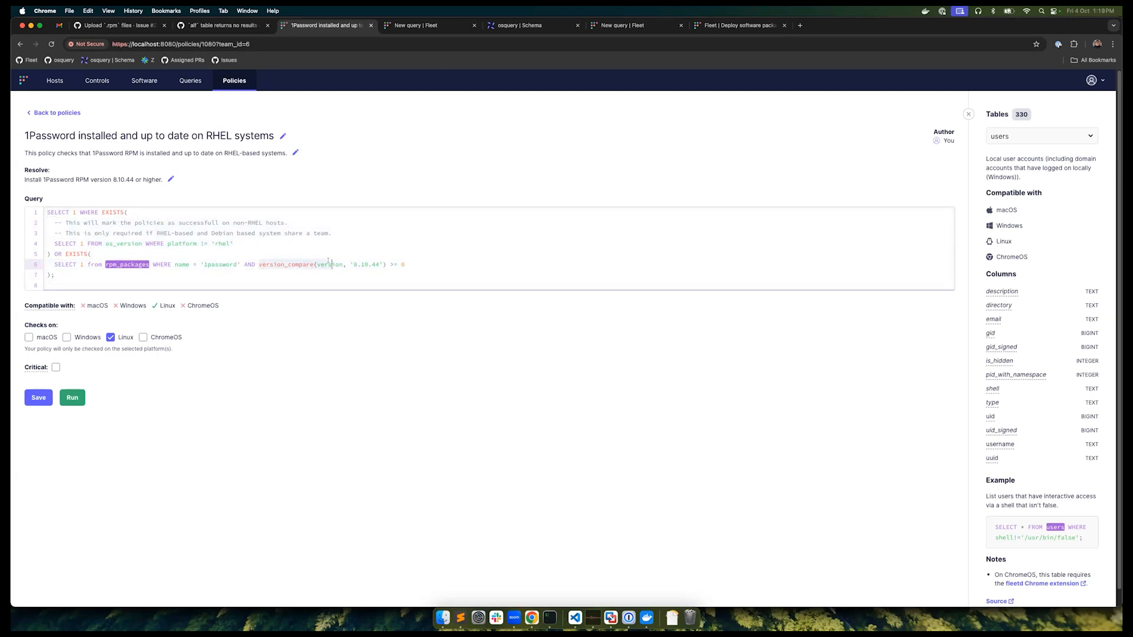
Examine the query of the Firefox on Ubuntu policy, covering the RHEL platform condition and the deb_packages version check
{"action": "left_click", "coordinate": [47, 113]}
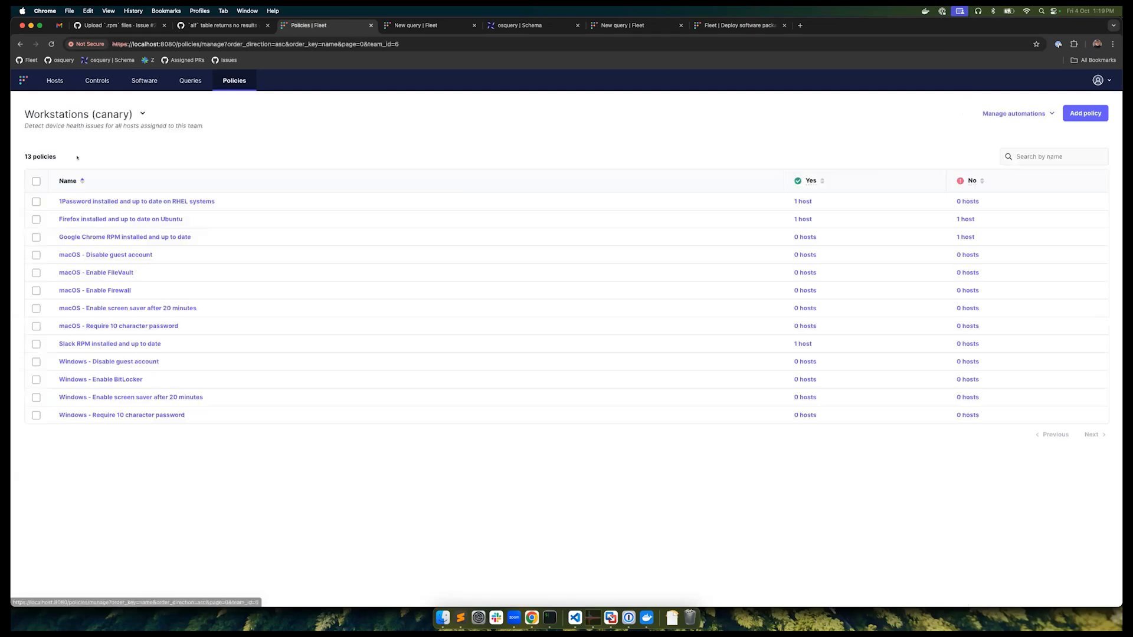
{"action": "left_click", "coordinate": [101, 219]}
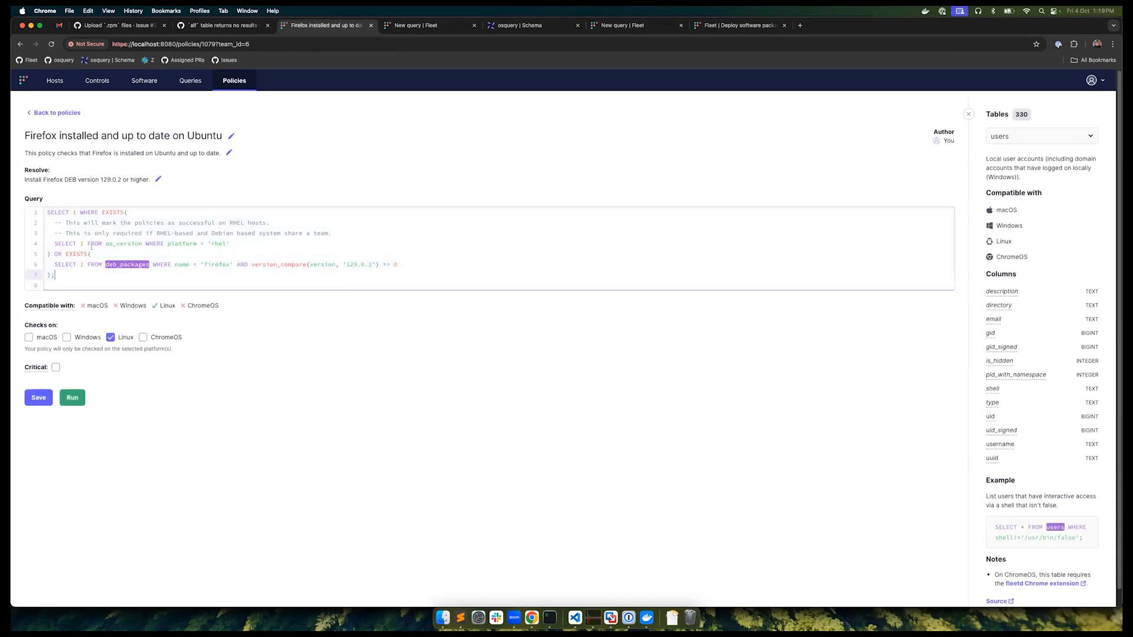
{"action": "left_click", "coordinate": [171, 243]}
{"action": "double_click", "coordinate": [218, 243]}
{"action": "triple_click", "coordinate": [110, 244]}
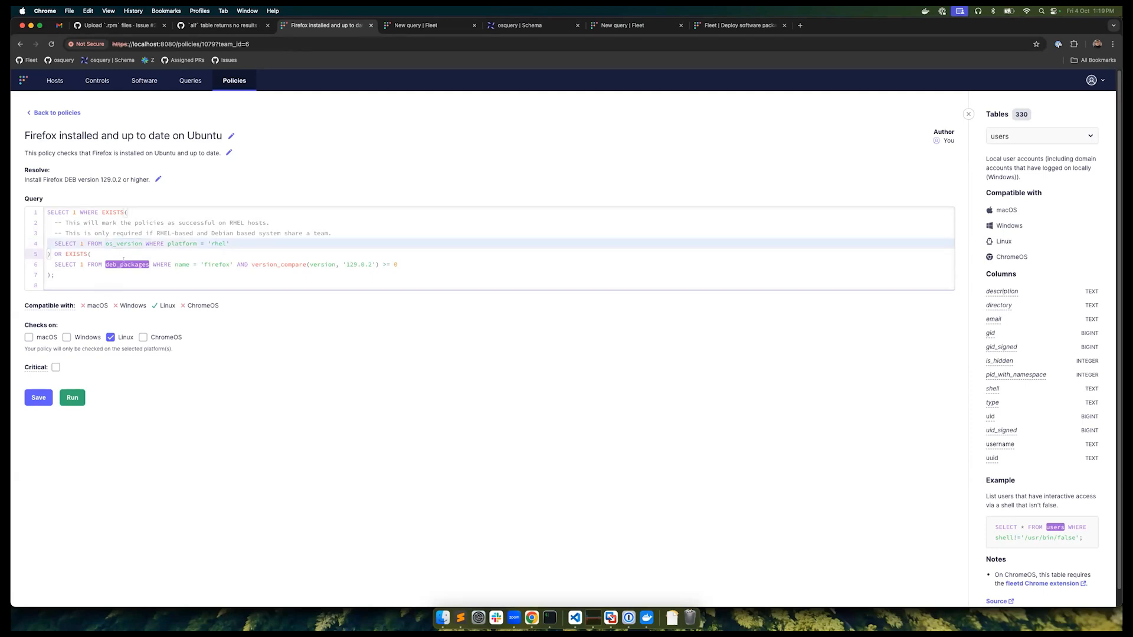
{"action": "triple_click", "coordinate": [125, 263]}
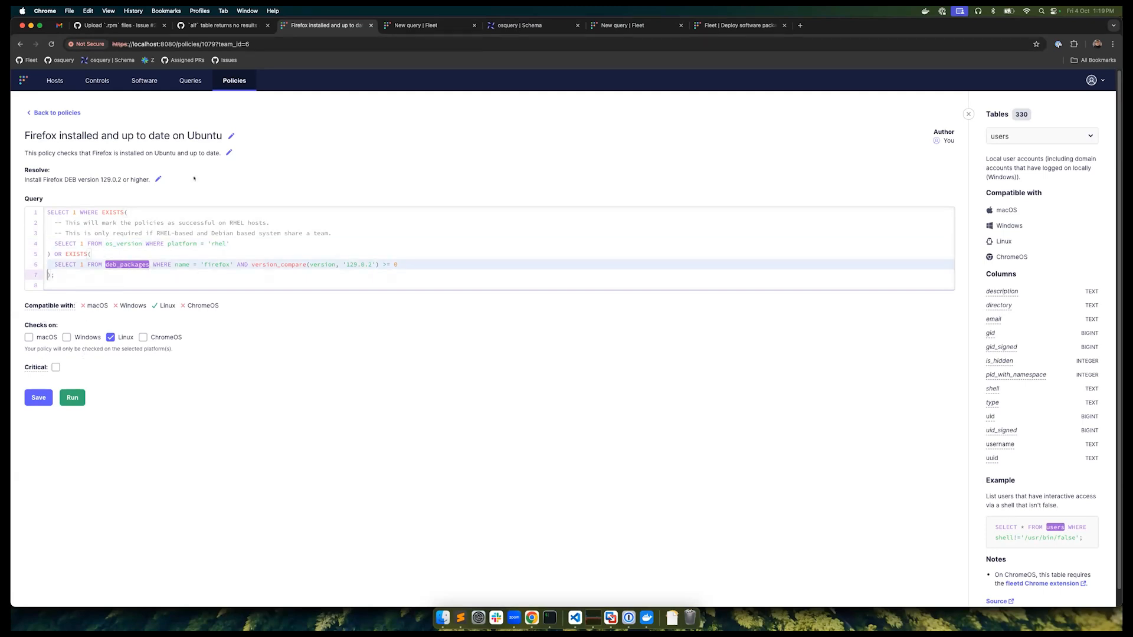
Return to the fedora host's software list and reload it to check the 1password RPM install status
{"action": "left_click", "coordinate": [55, 81]}
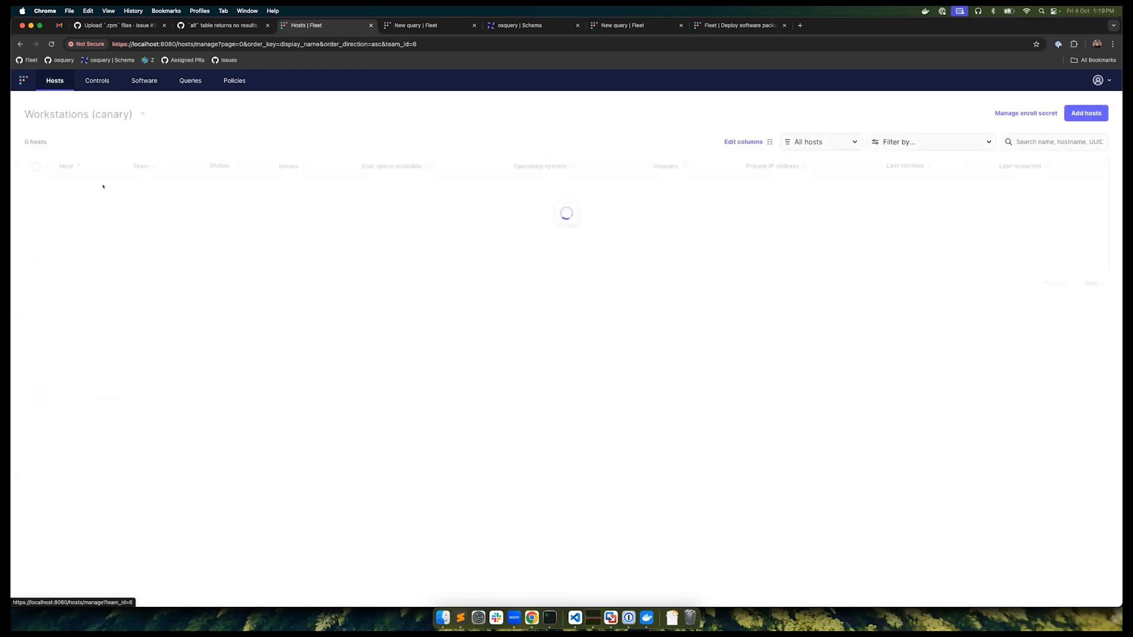
{"action": "left_click", "coordinate": [68, 186]}
{"action": "left_click", "coordinate": [75, 228]}
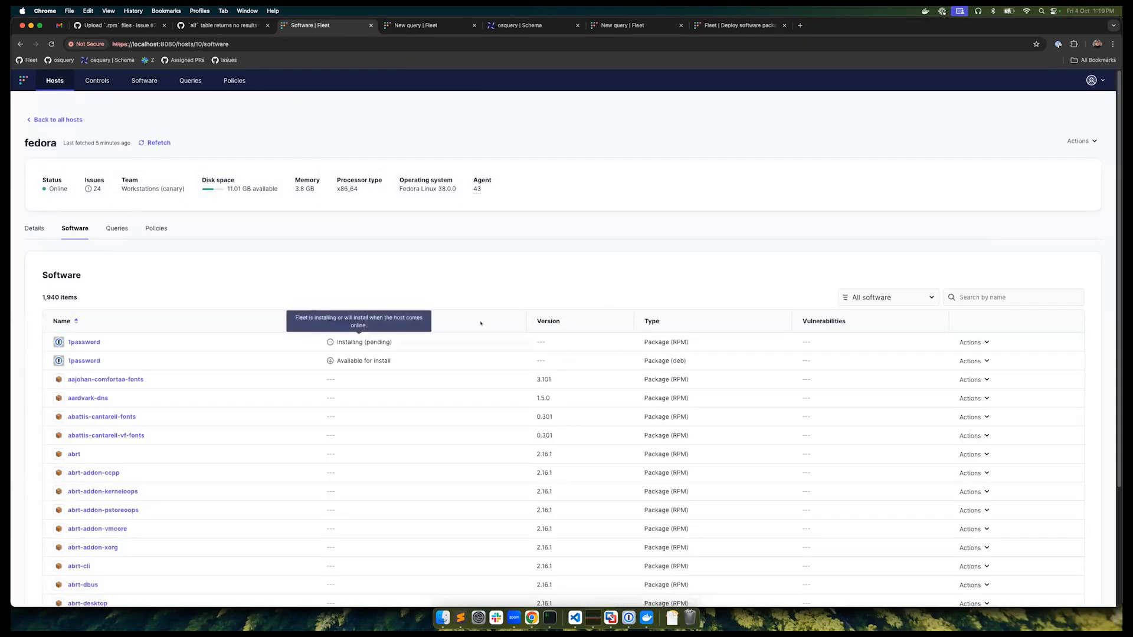
{"action": "left_click", "coordinate": [52, 47]}
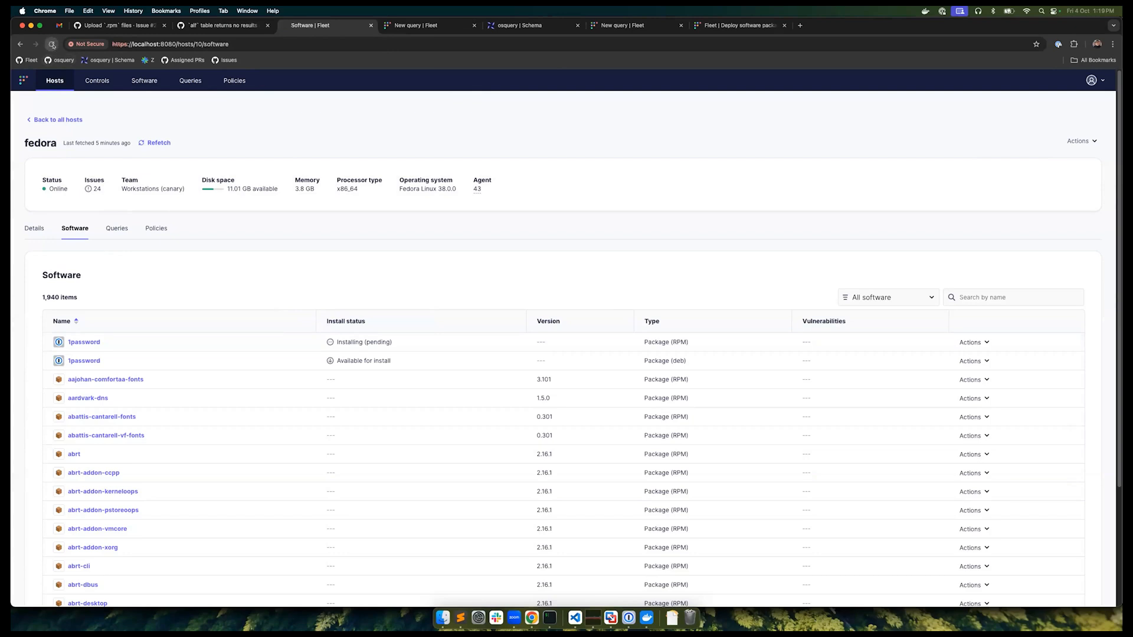